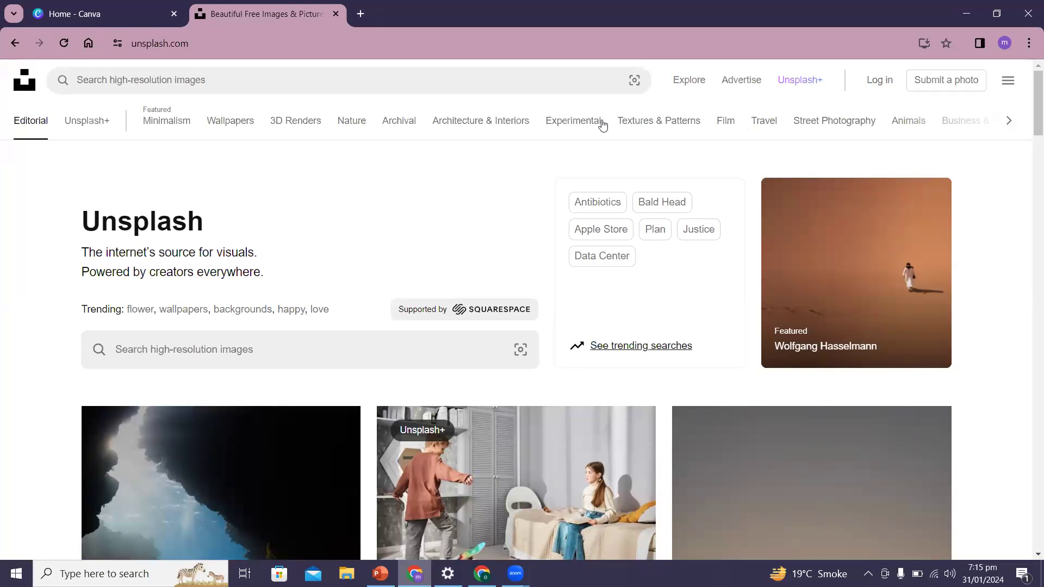
Open the Nature category on Unsplash and look through its photos
click(352, 126)
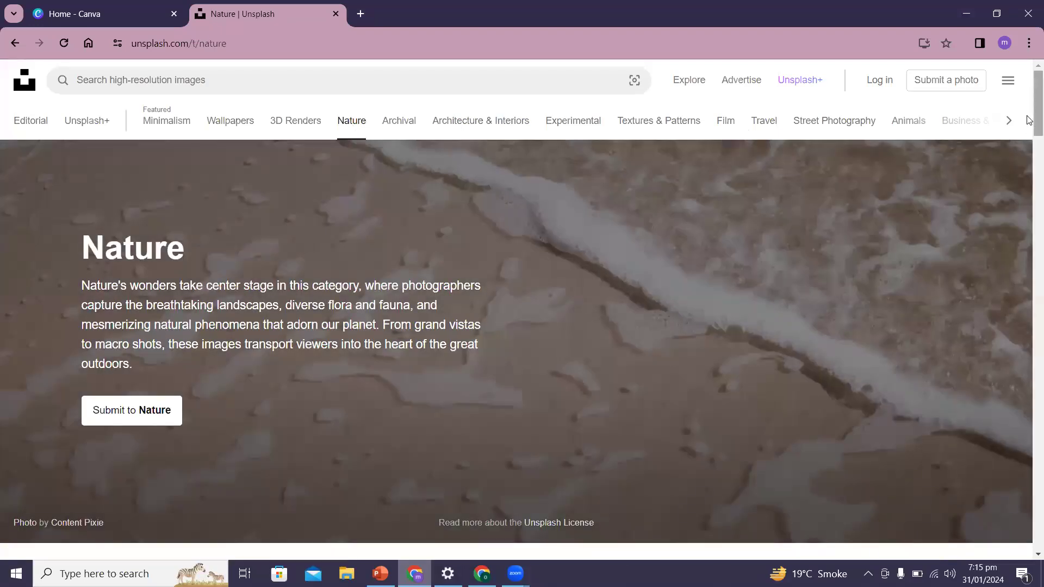
drag(1035, 120, 1028, 312)
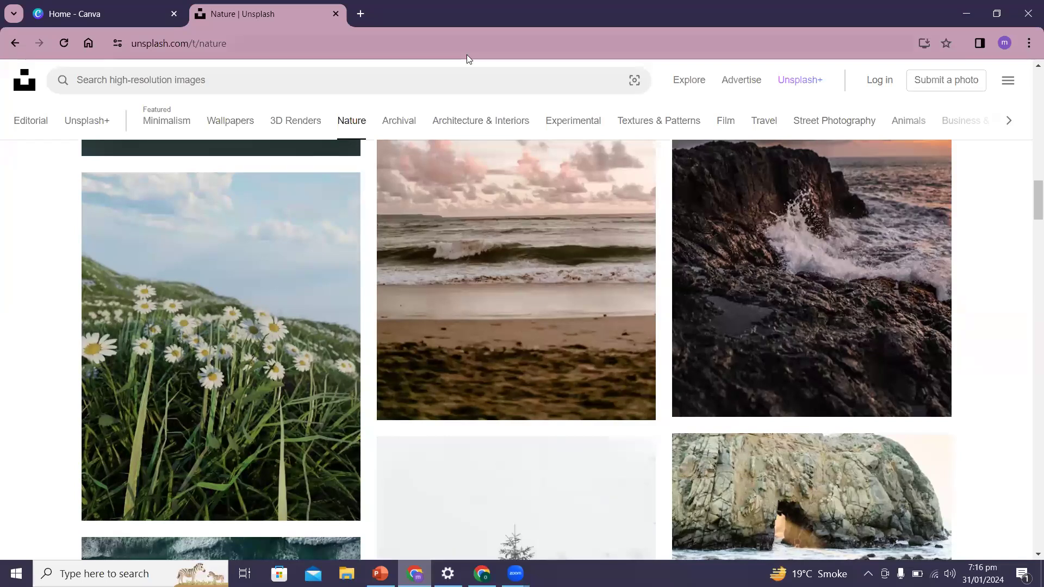
Open Freepik in a new browser tab and dismiss its feedback survey
click(358, 15)
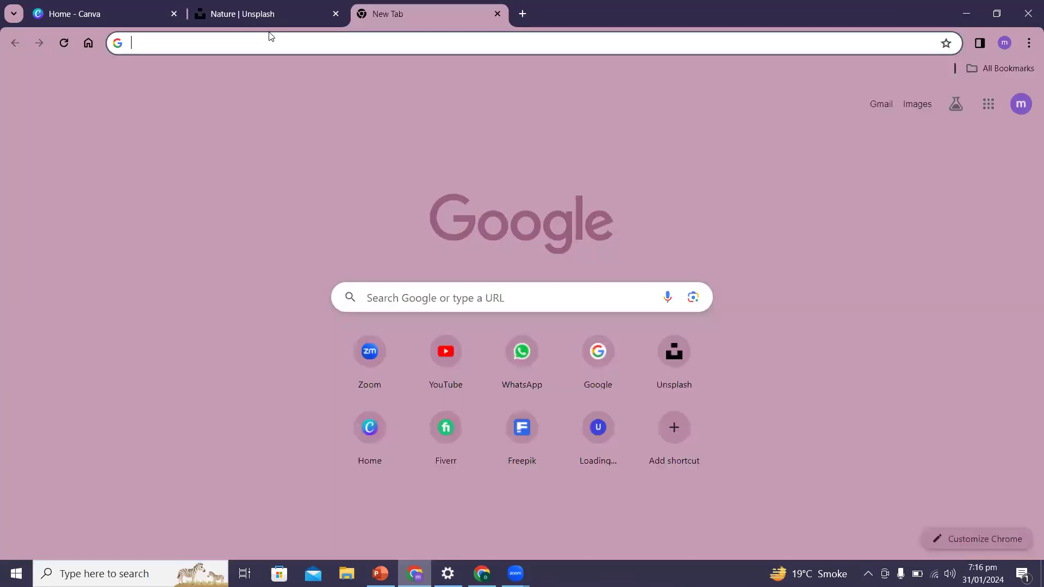
click(526, 422)
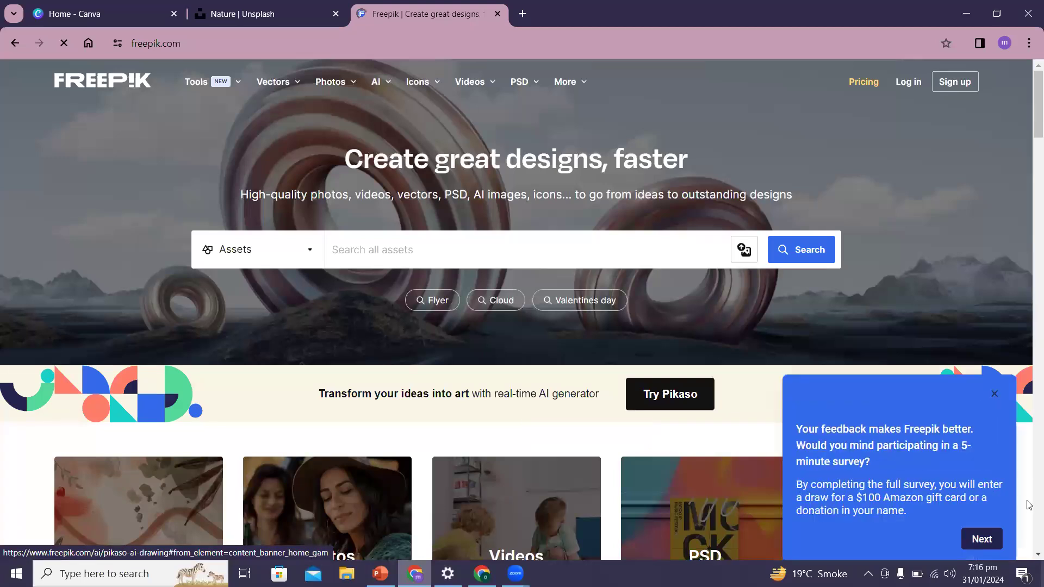
click(998, 396)
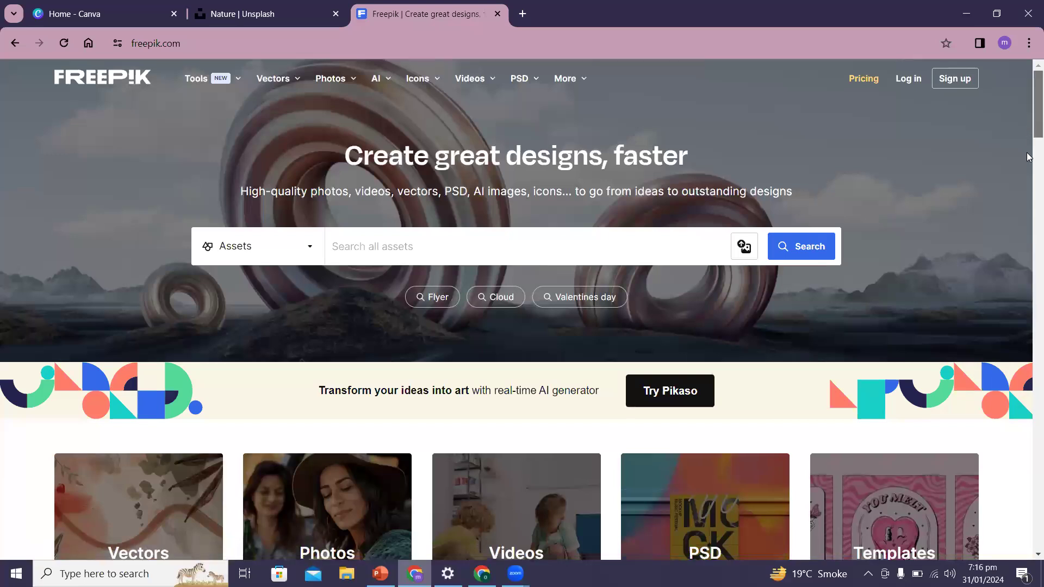
Examine the Freepik homepage, including the Designers' faves and the curated collections
scroll(1030, 218, down, 1)
scroll(1030, 218, down, 10)
scroll(1030, 195, up, 3)
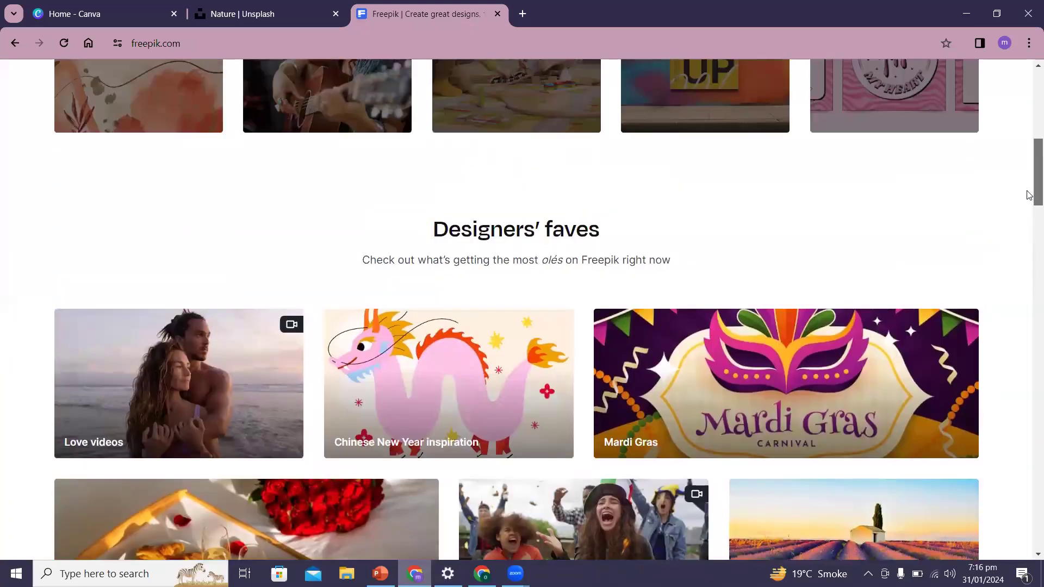
scroll(1030, 206, down, 5)
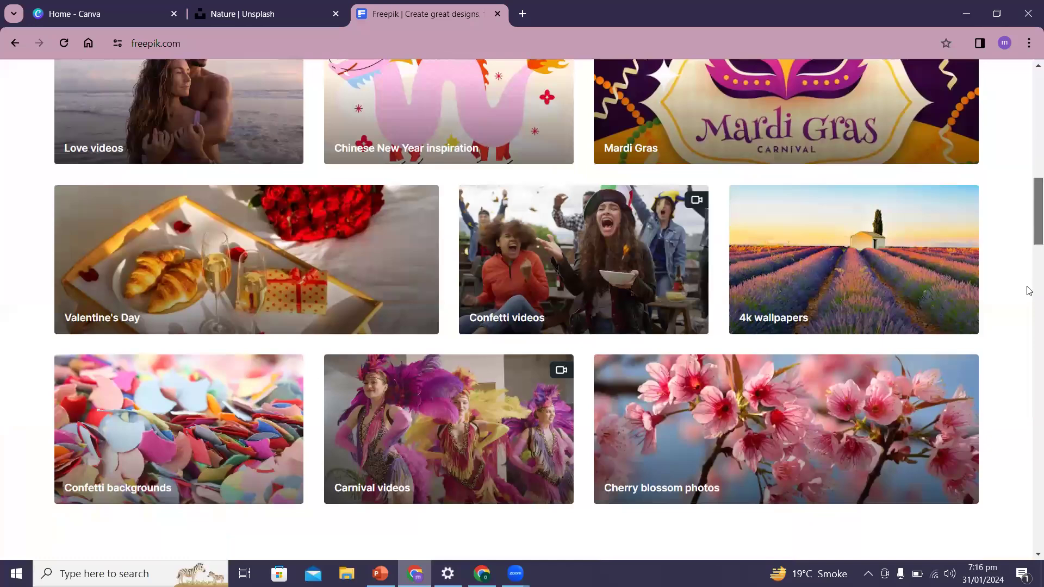
scroll(1030, 293, down, 14)
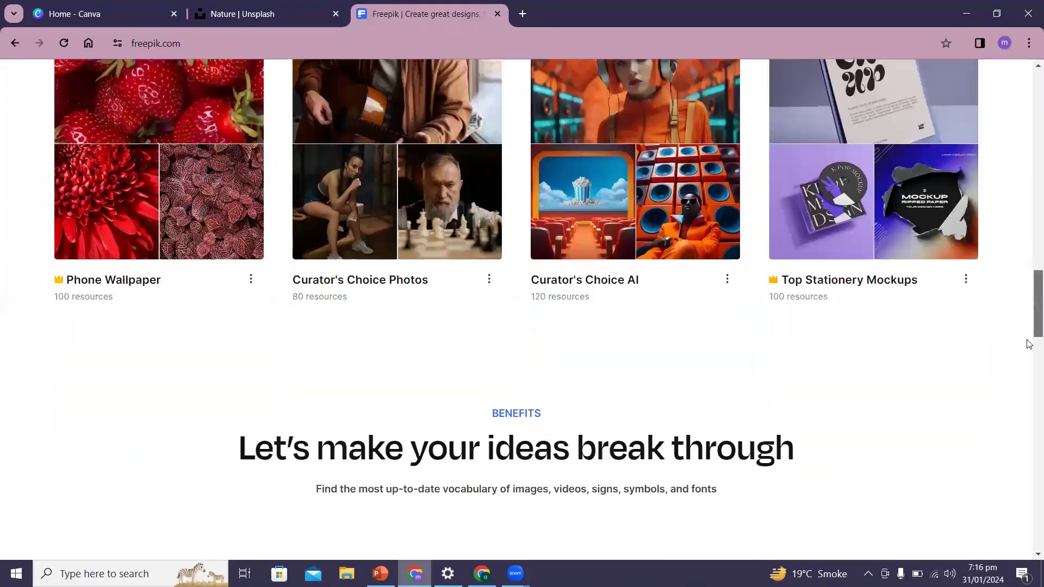
scroll(1028, 228, up, 8)
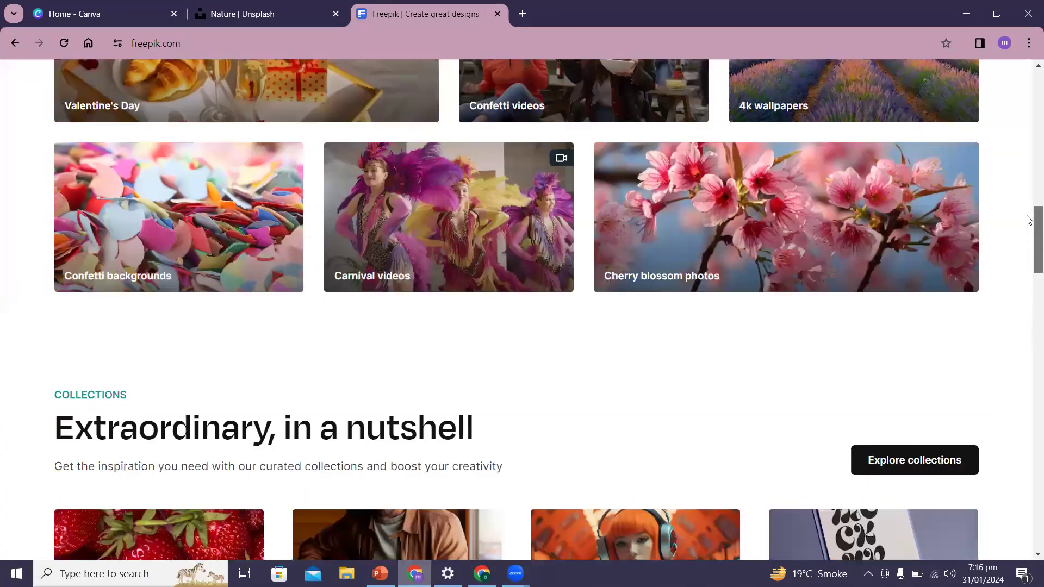
scroll(1030, 218, up, 6)
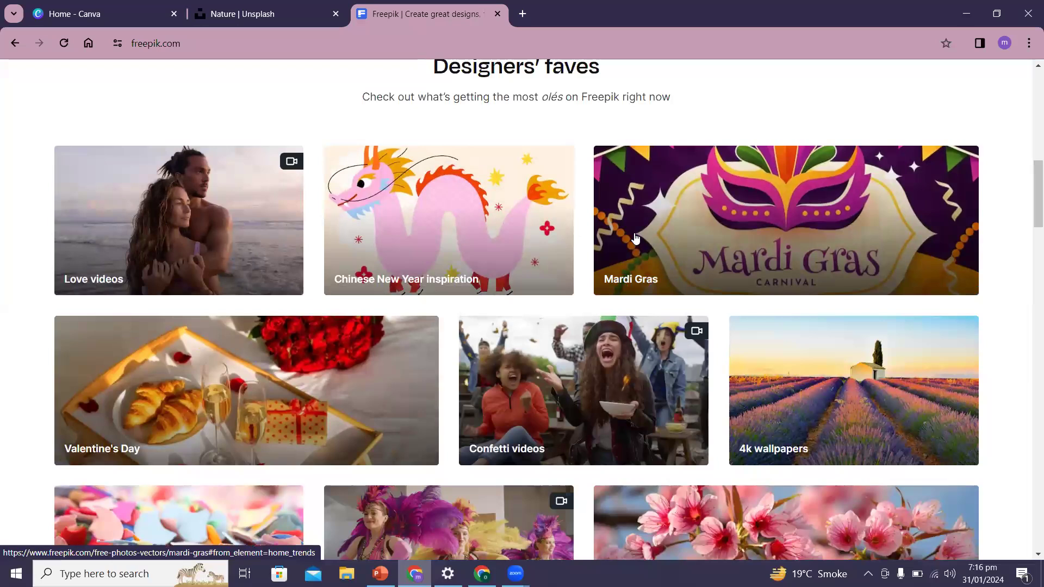
Close the Freepik and Unsplash pages and return to the banner of the Canva home page
click(497, 14)
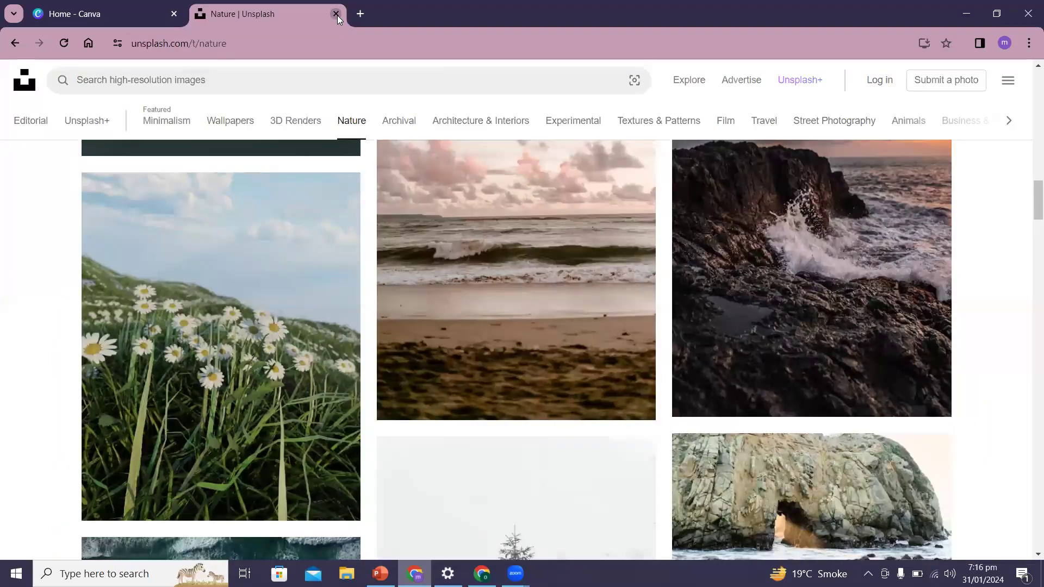
click(336, 13)
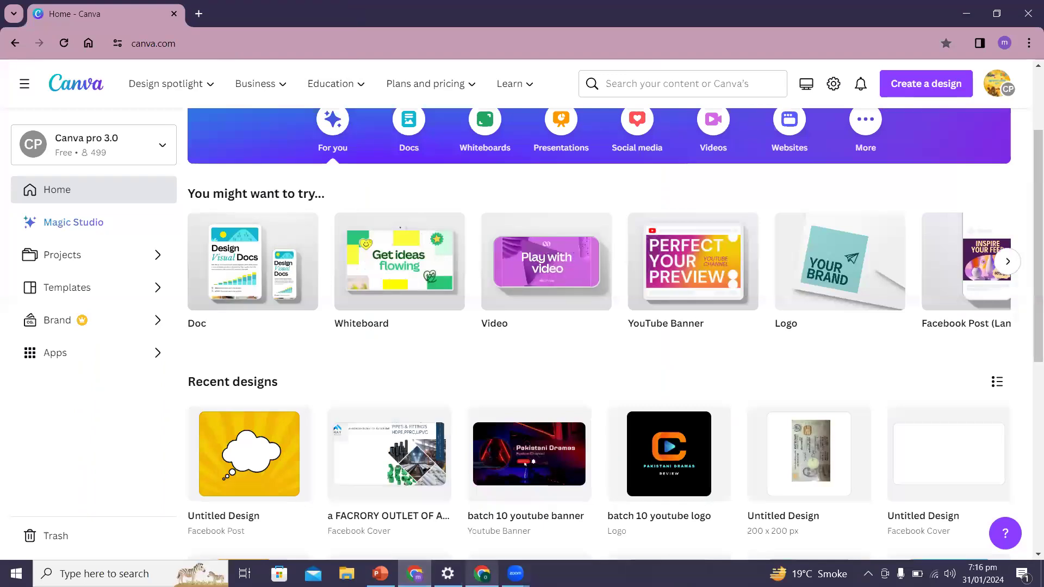
scroll(592, 305, up, 3)
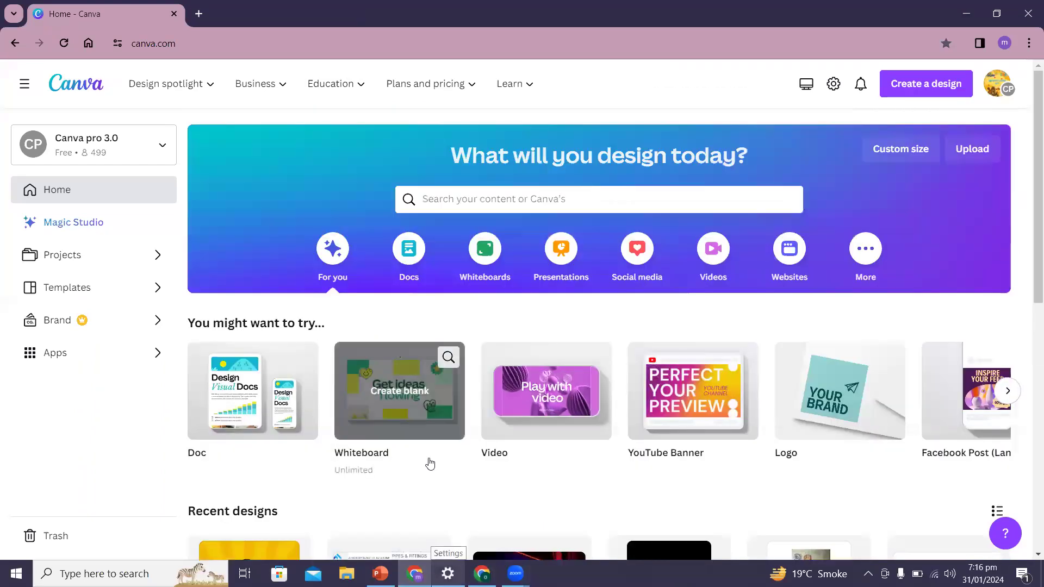
Review the Lecture 2 slide on creating Facebook posts in PowerPoint, and return to Canva
key(alt+Tab)
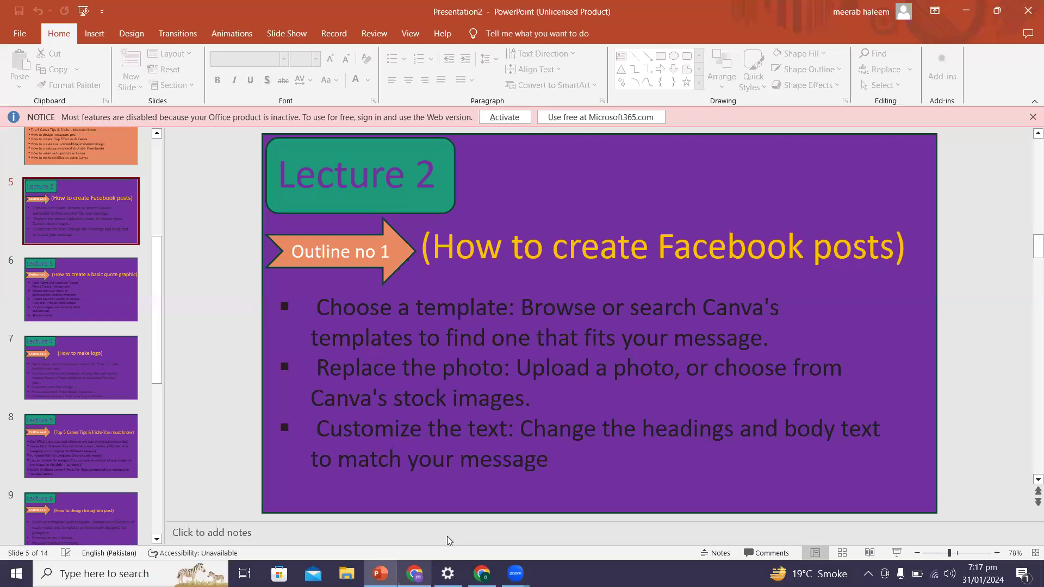
click(414, 573)
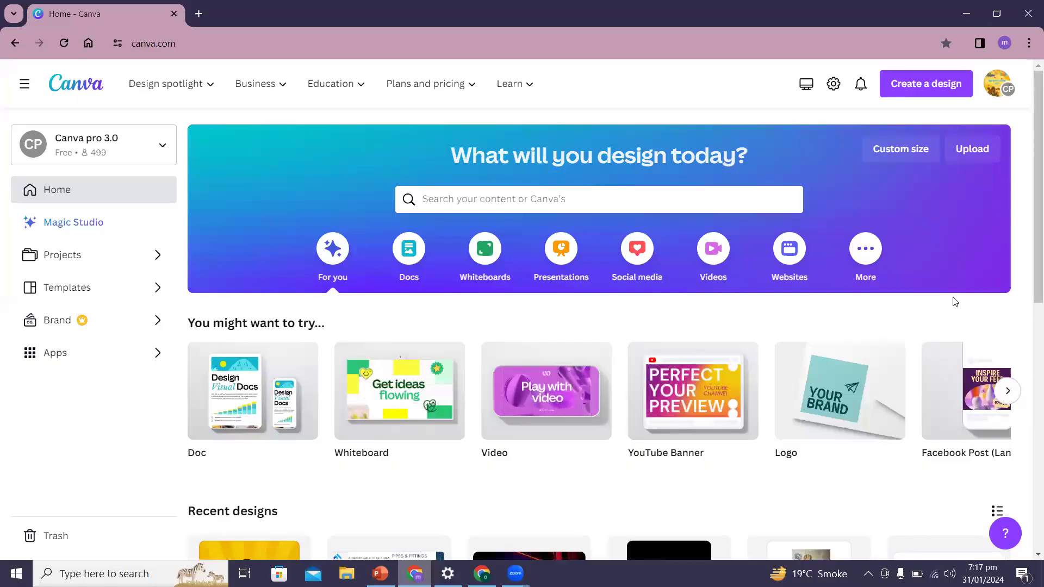
Search the design types for "facebook post" and create a blank Facebook Post (Square) design
click(936, 85)
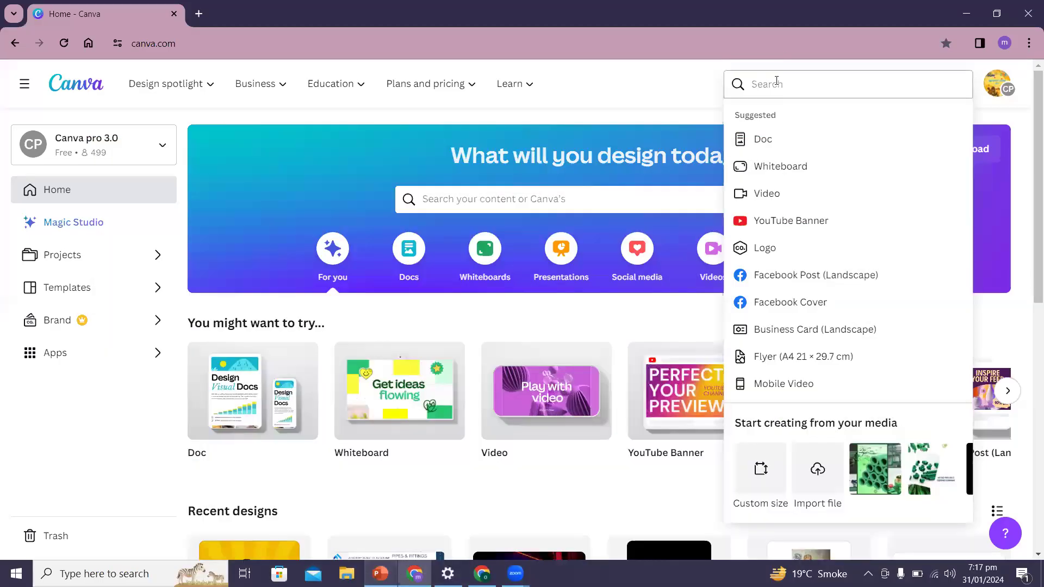
click(777, 81)
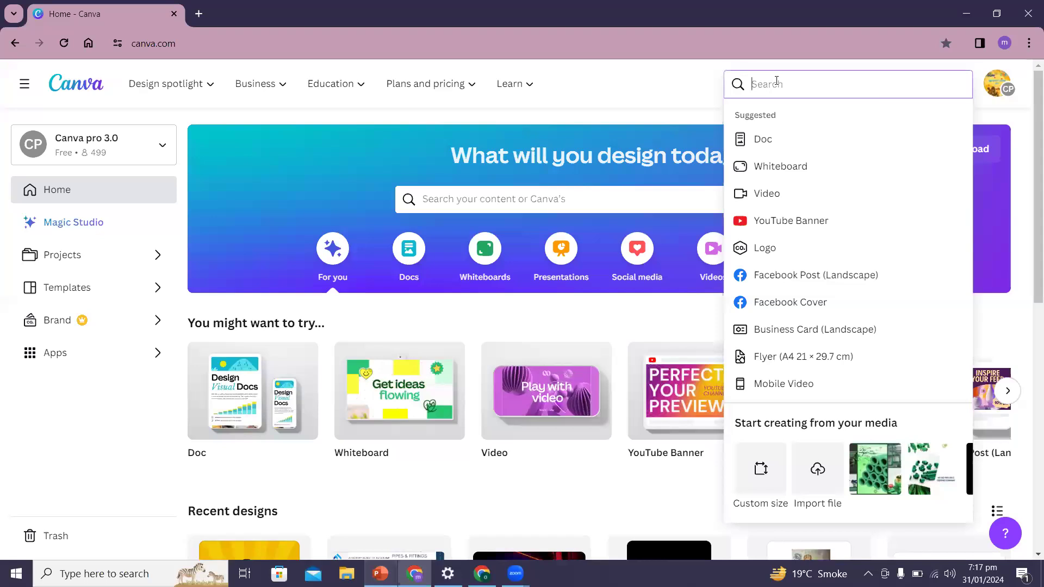
text(facebook)
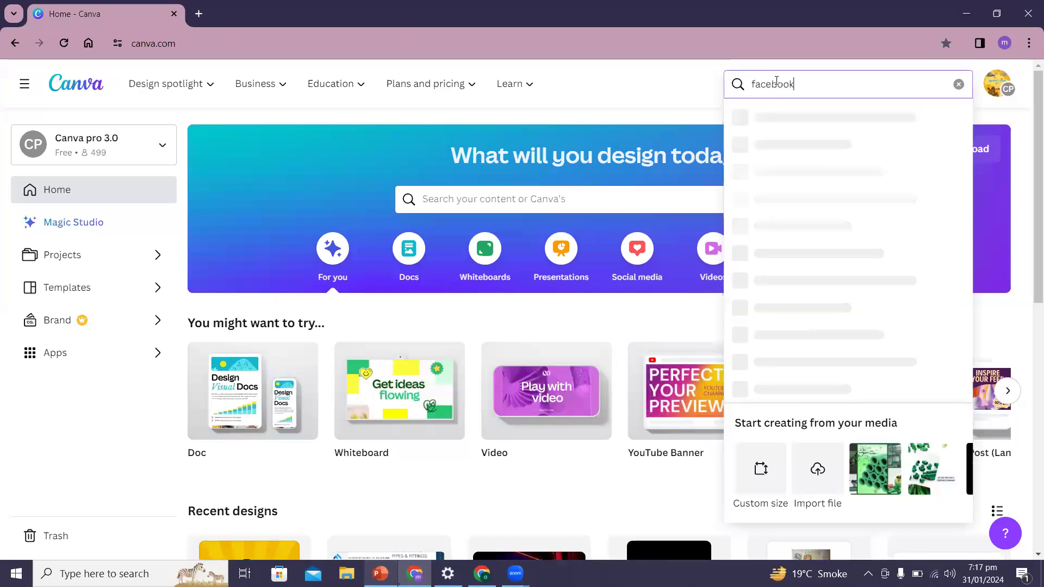
text( post)
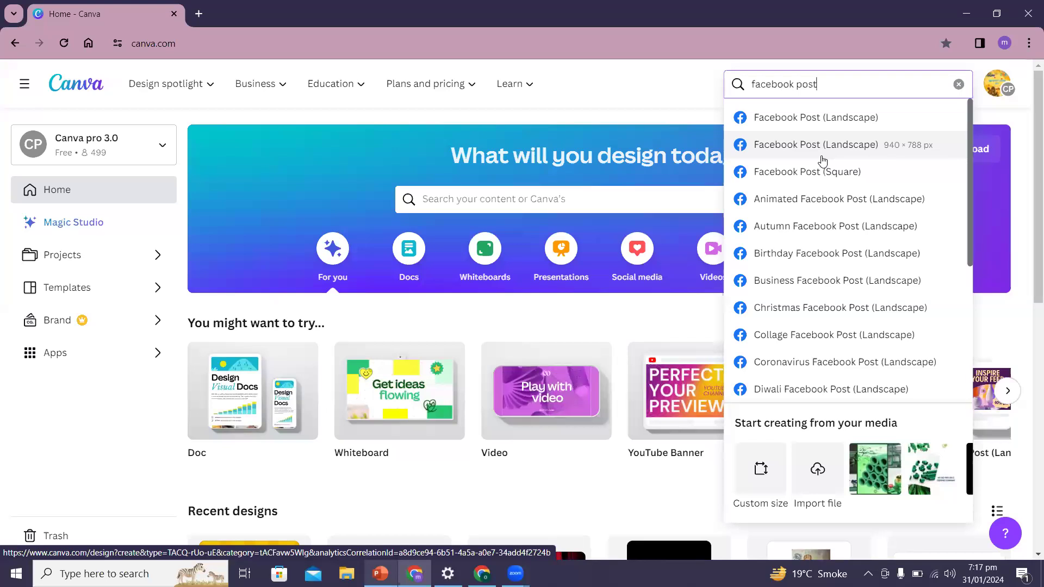
click(860, 172)
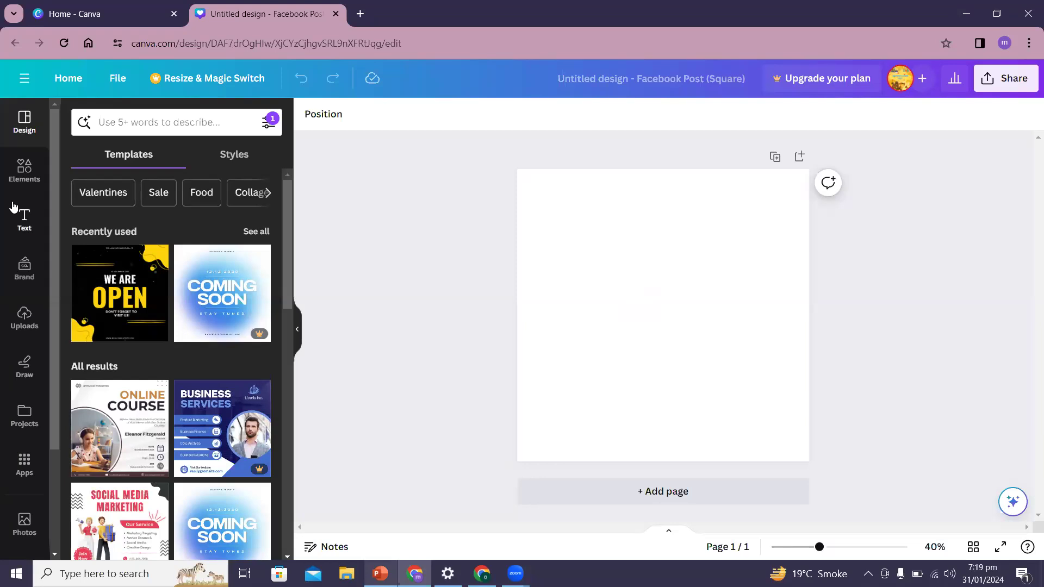
Search the elements for "background" and limit the results to graphics
click(25, 172)
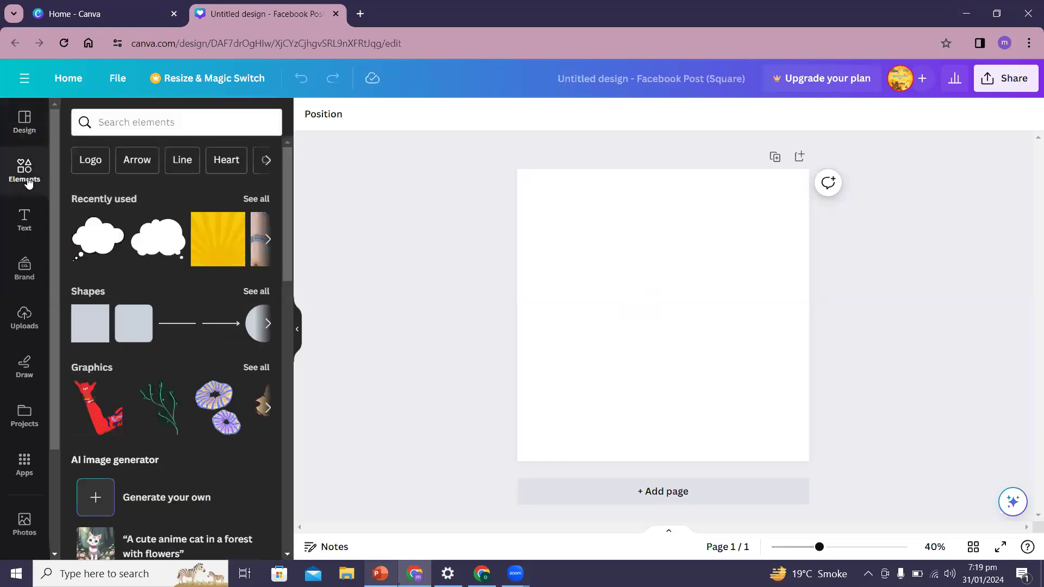
click(136, 114)
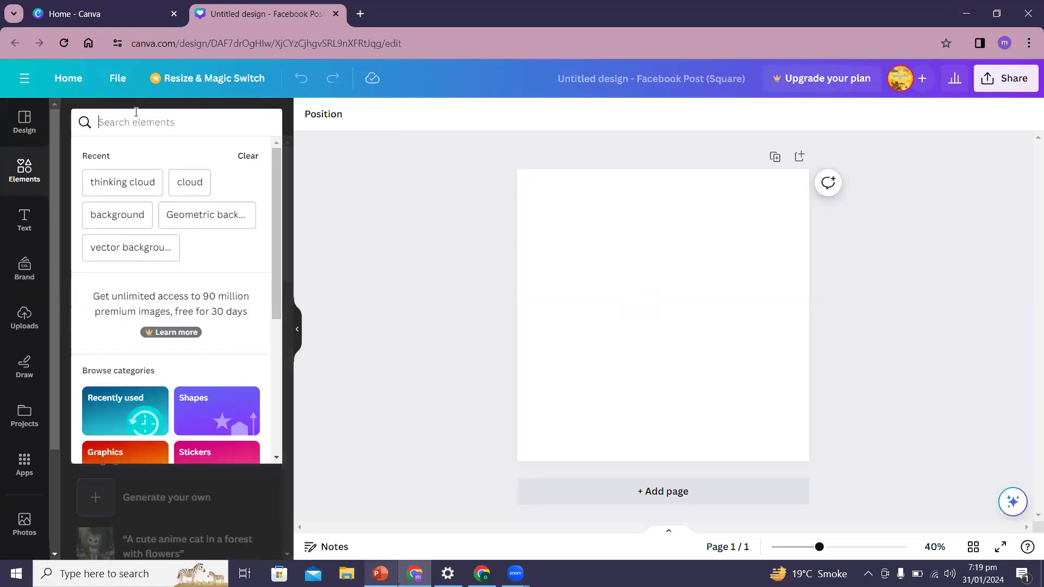
text(bac)
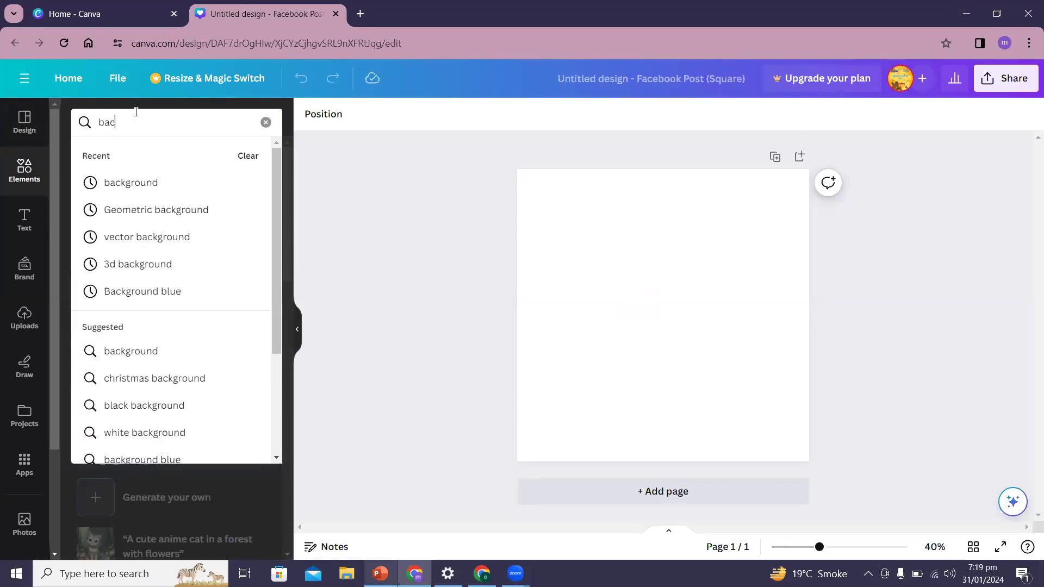
text(kground)
key(Return)
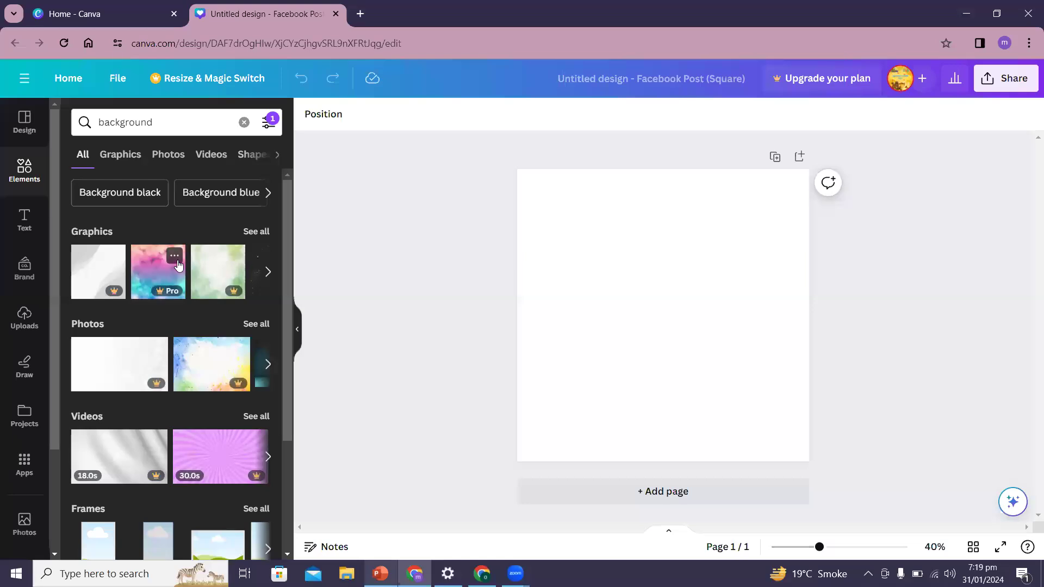
click(127, 155)
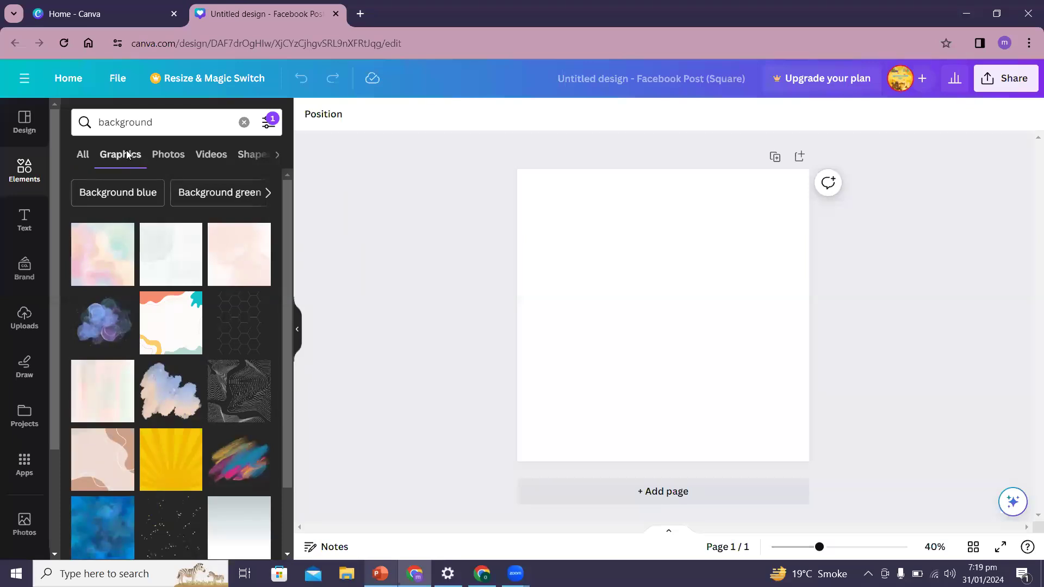
click(169, 157)
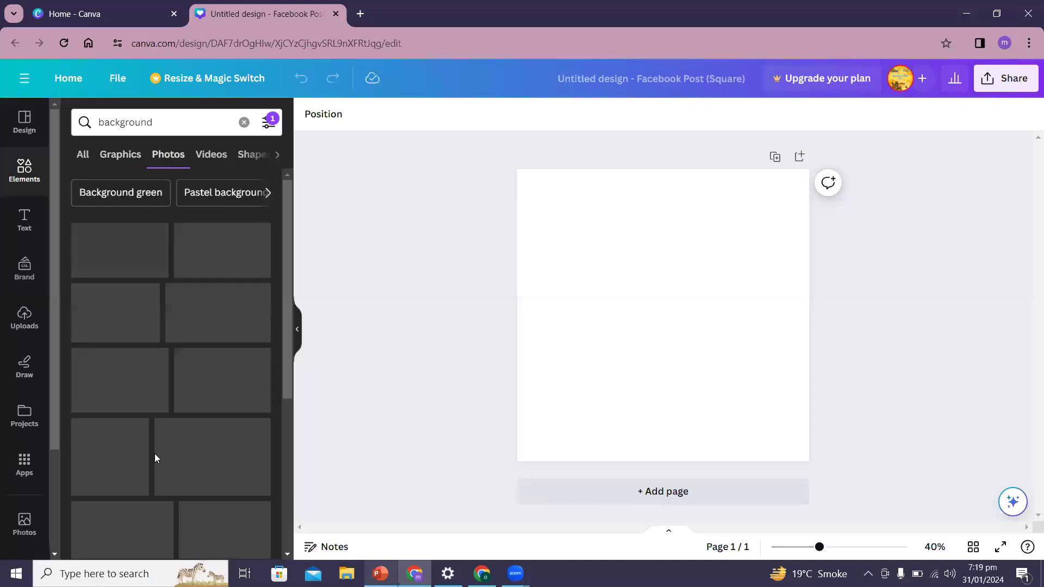
click(124, 158)
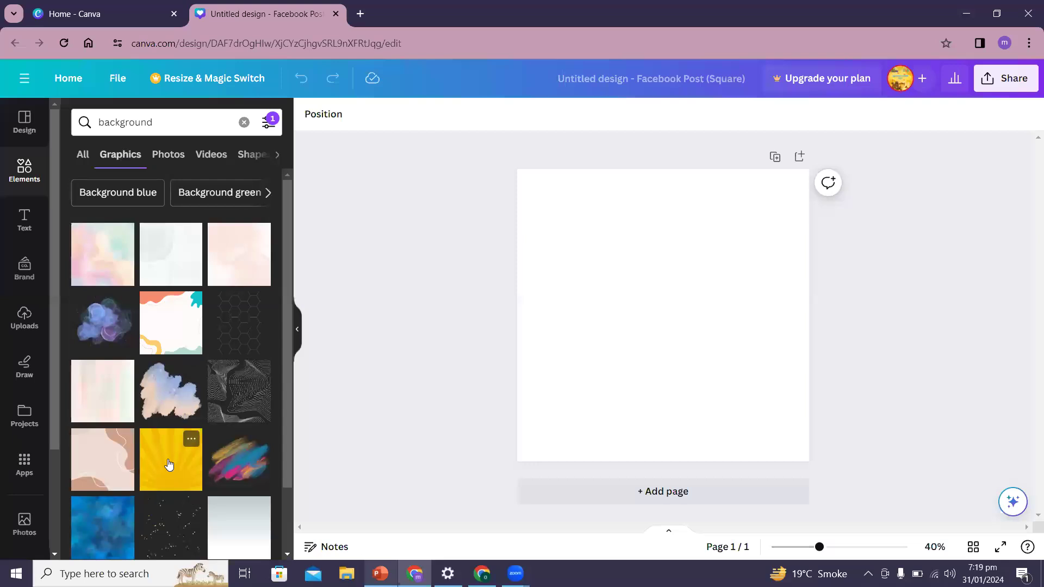
Add the yellow sunburst graphic to the page and set it as the page background
click(169, 465)
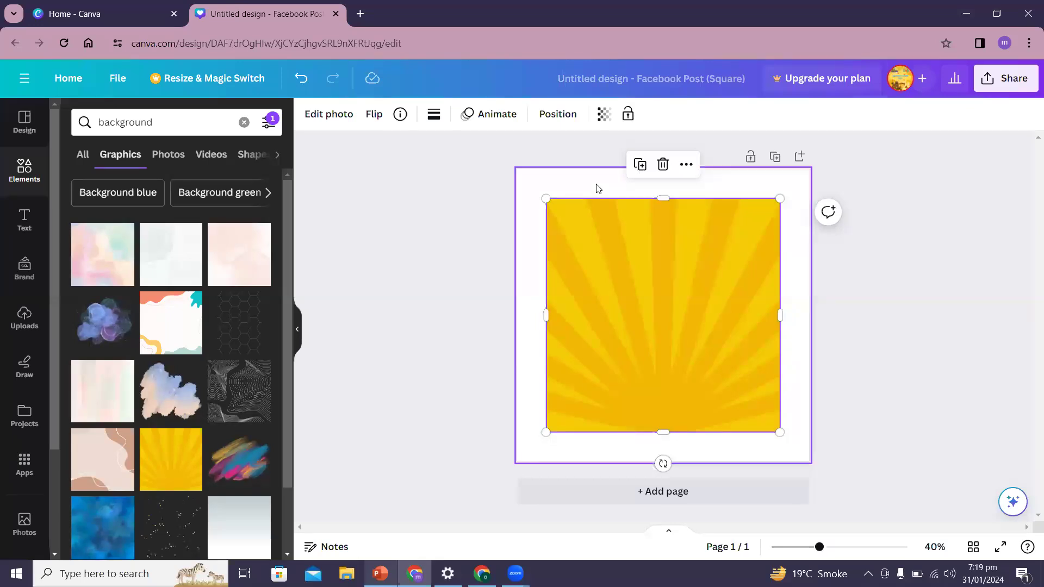
right_click(605, 247)
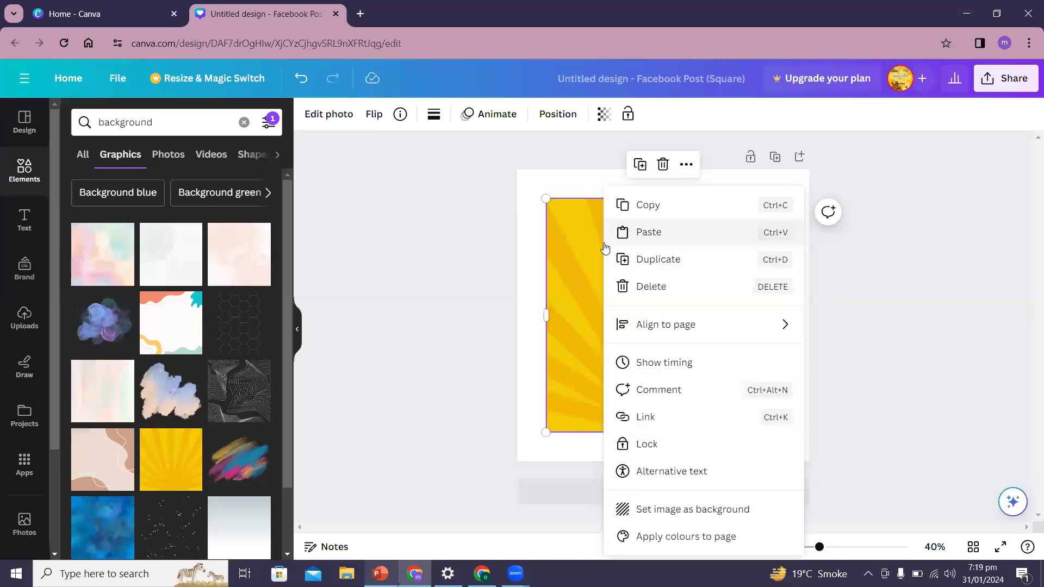
click(741, 509)
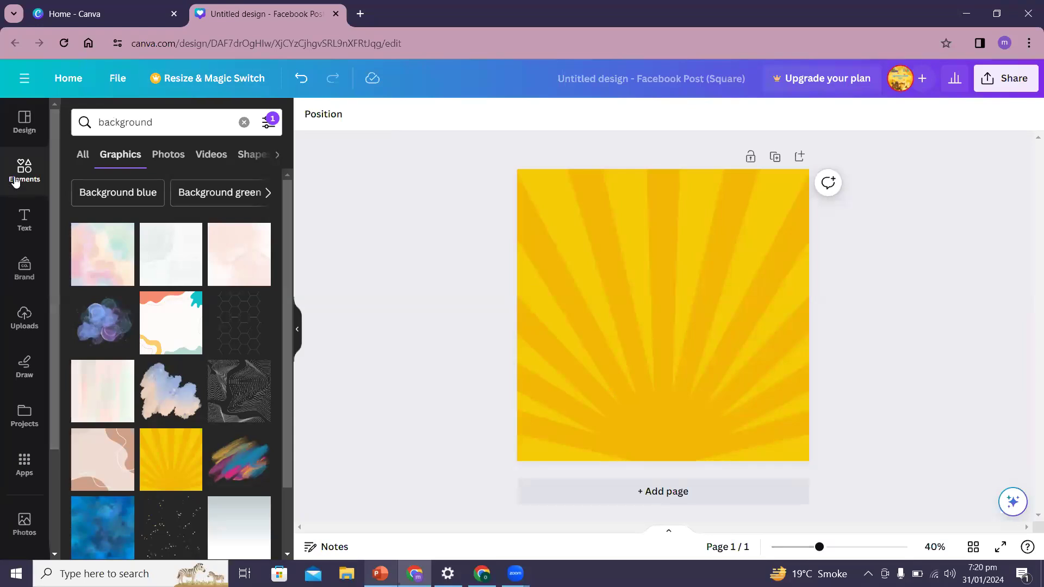
Search the elements for "cloud" instead of "background", limit the results to graphics and browse them
click(244, 122)
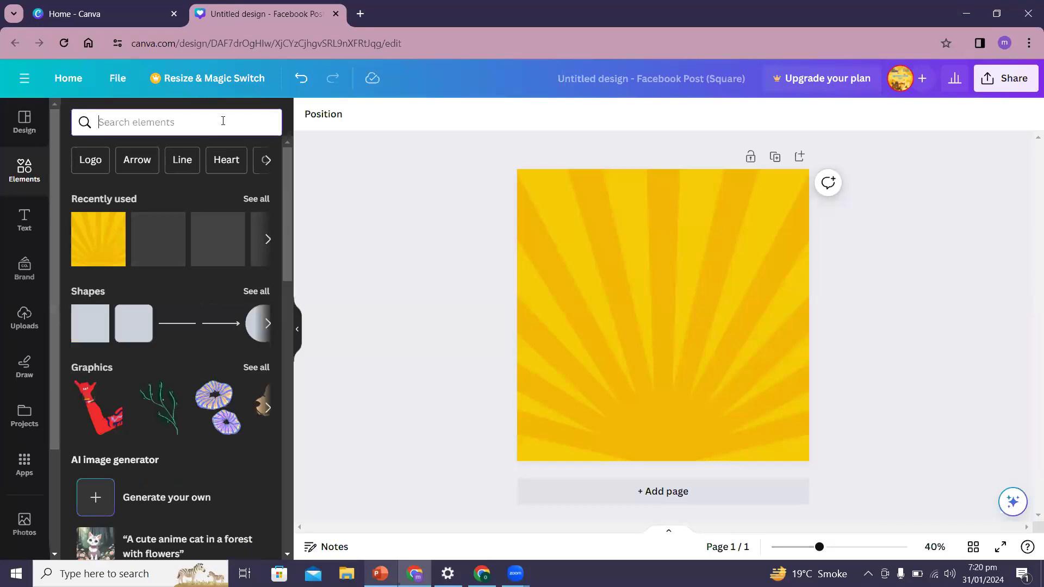
text(cloud)
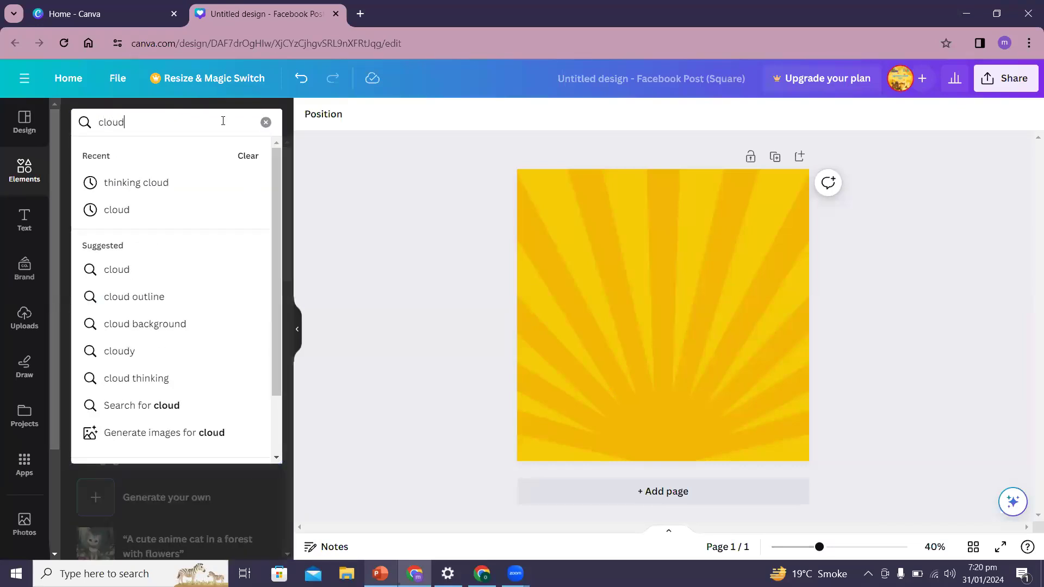
key(Return)
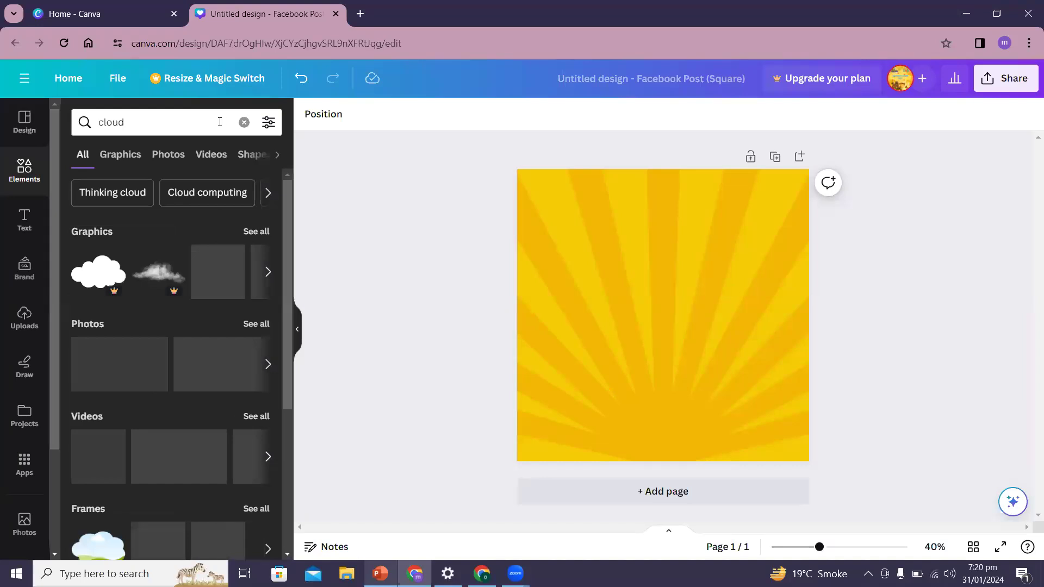
click(129, 160)
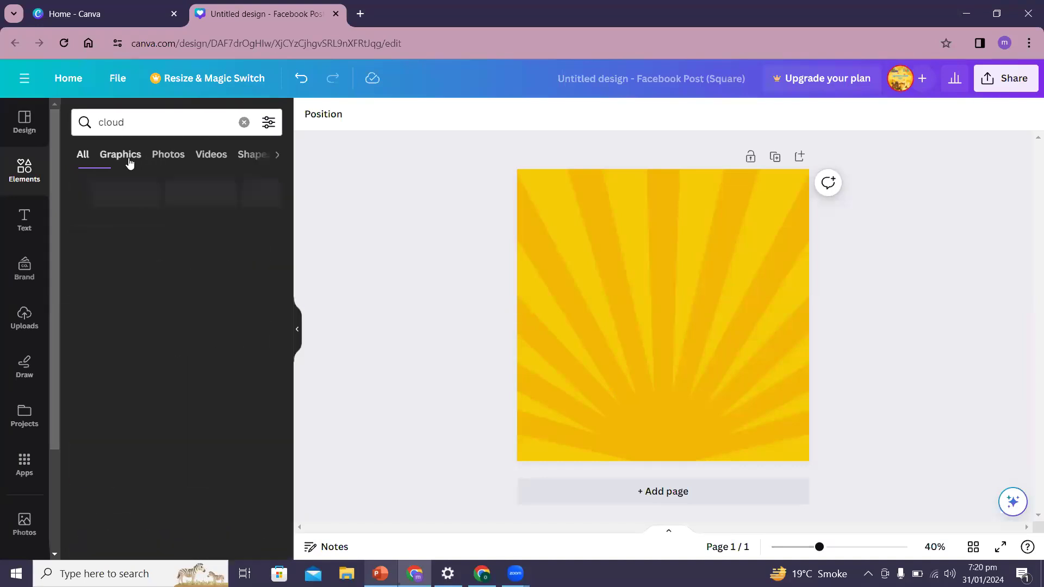
drag(290, 235, 278, 426)
Extend the graphics search to "cloud banner" and look through the results for a suitable cloud shape
click(148, 116)
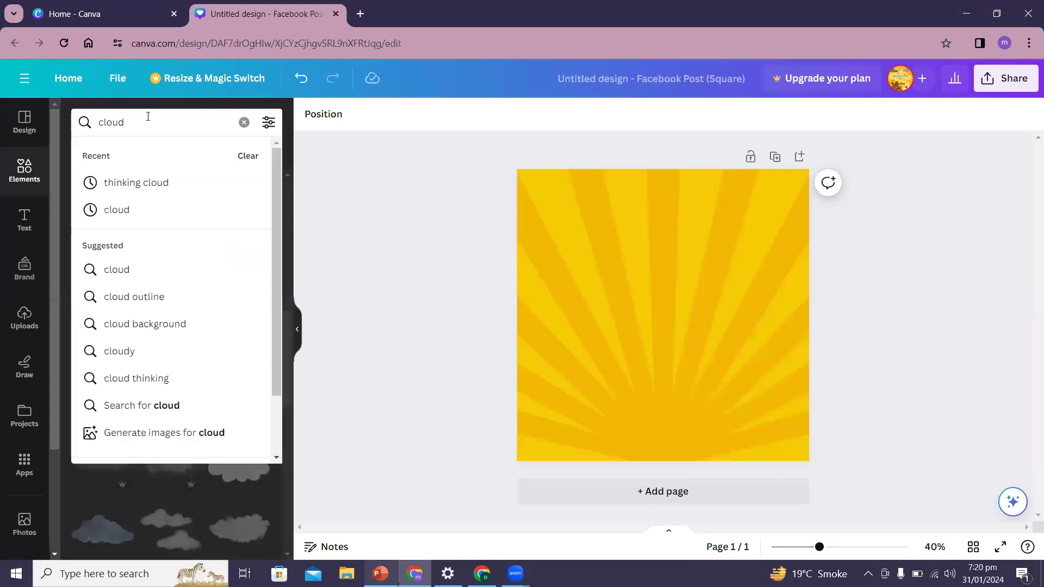
text(banner)
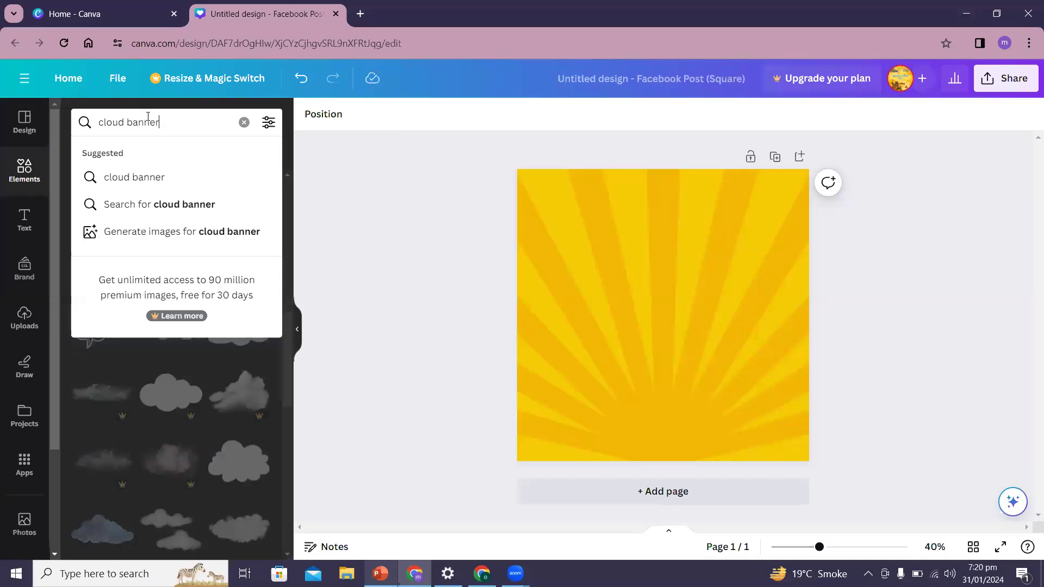
key(Return)
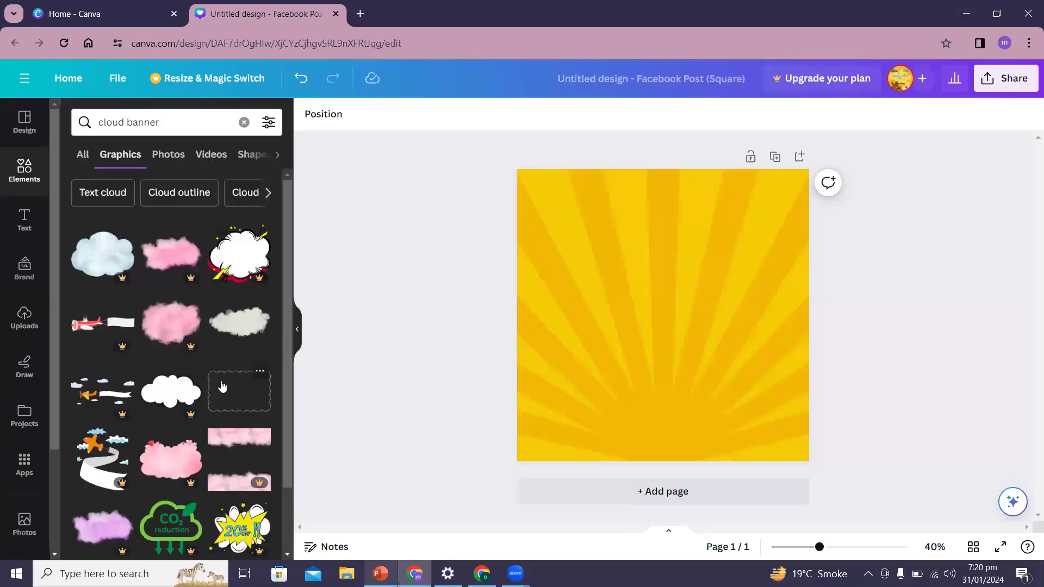
drag(289, 285, 288, 444)
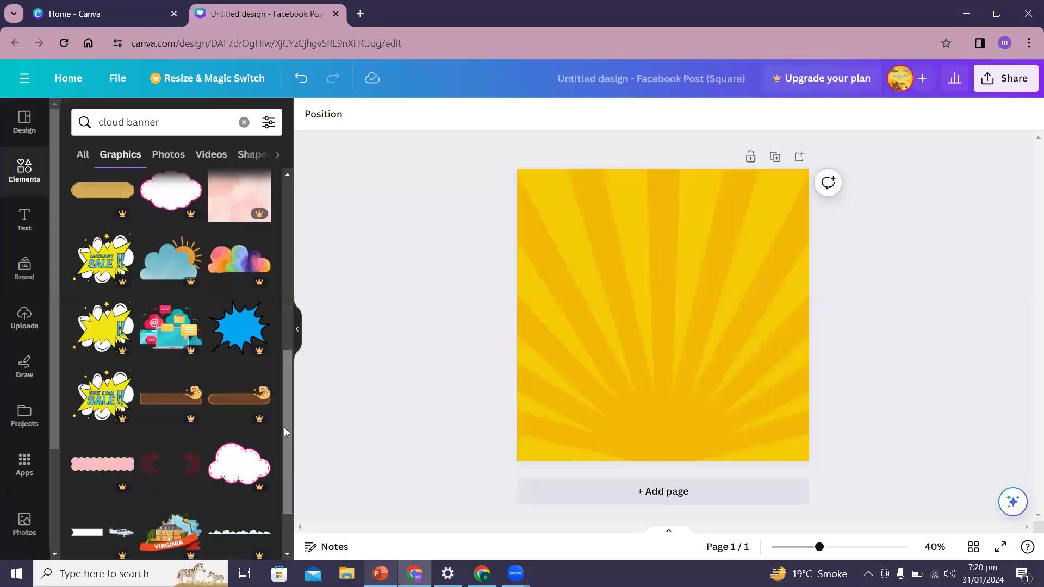
drag(289, 426, 289, 494)
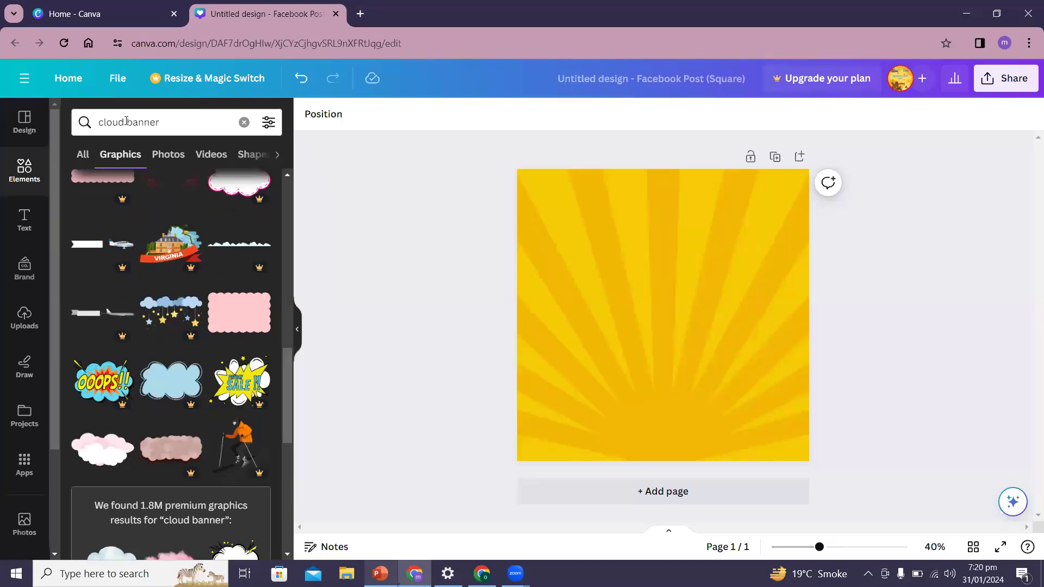
Change the graphics search to "thinking cloud"
click(168, 126)
key(BackSpace)
key(BackSpace)
key(BackSpace)
key(BackSpace)
key(BackSpace)
key(BackSpace)
key(BackSpace)
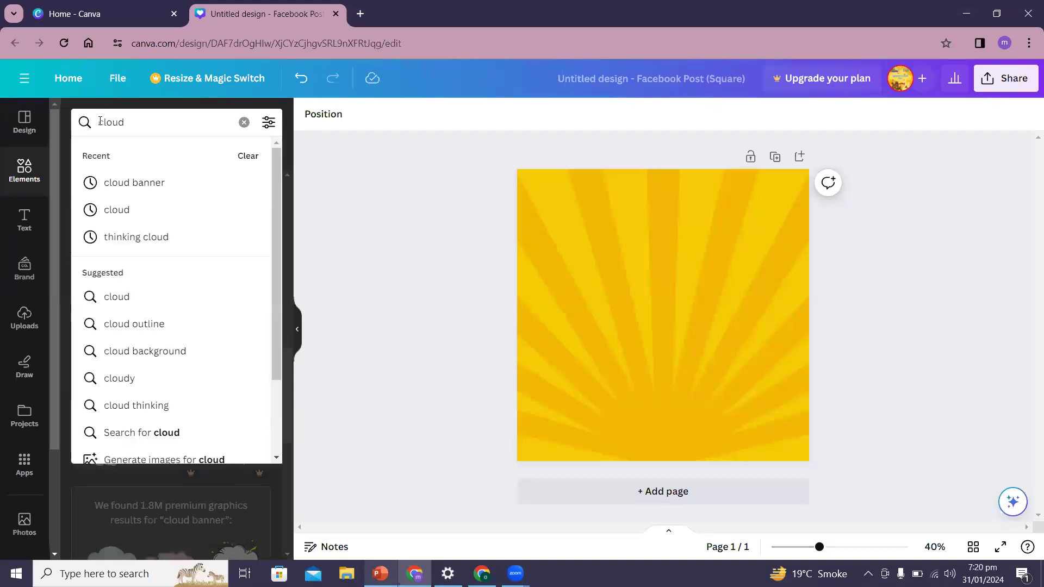
key(Return)
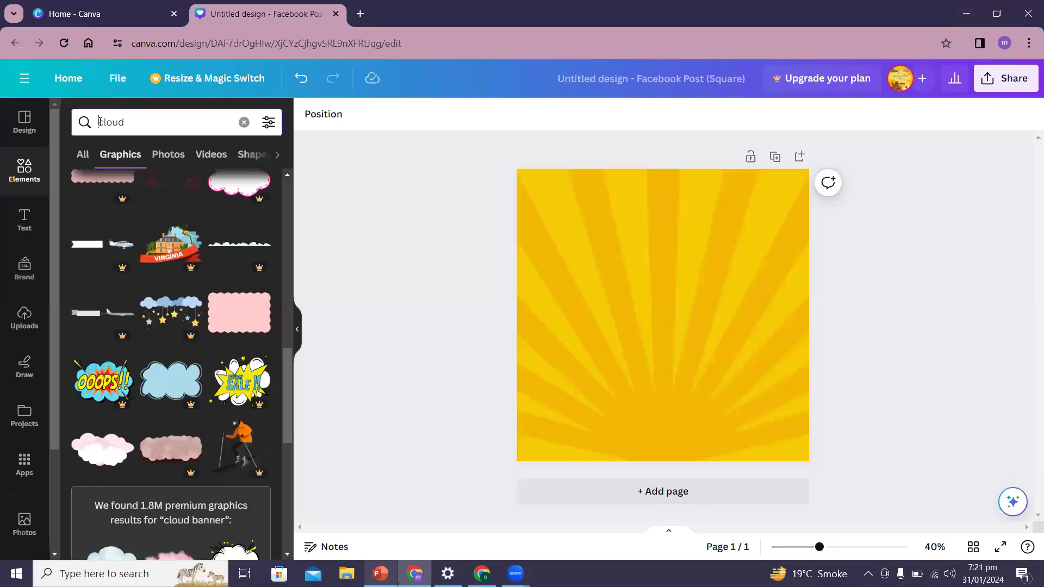
click(100, 122)
text(think)
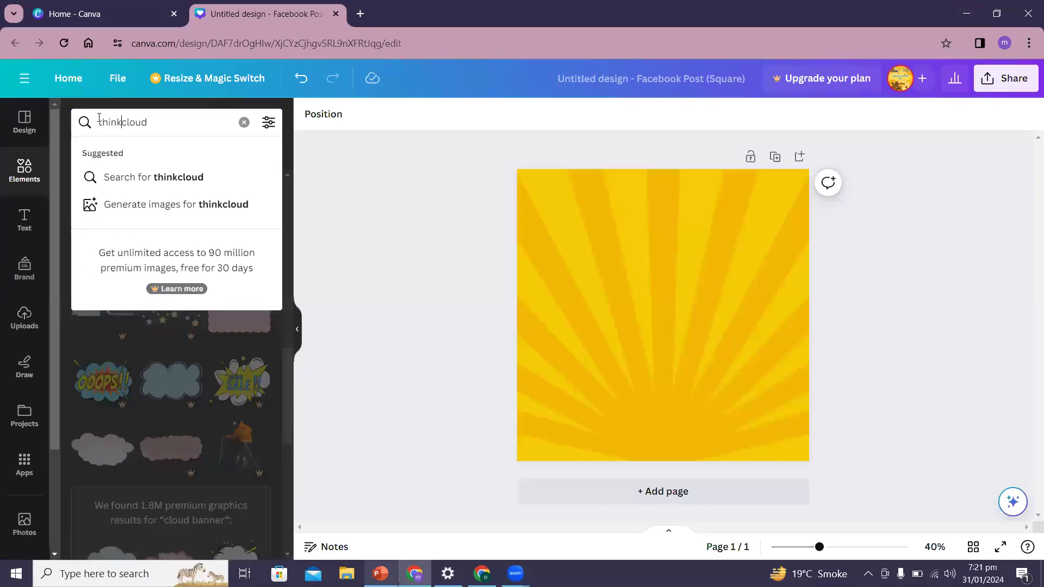
text(ing)
key(Return)
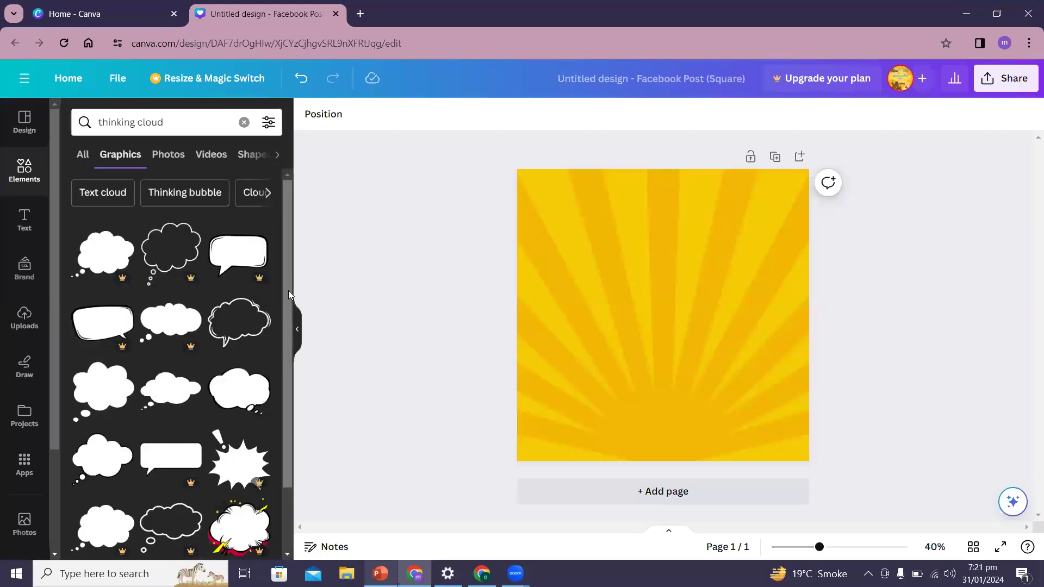
Find the purple cloud speech bubble with a pointed tail among the results and add it to the page
drag(288, 291, 290, 333)
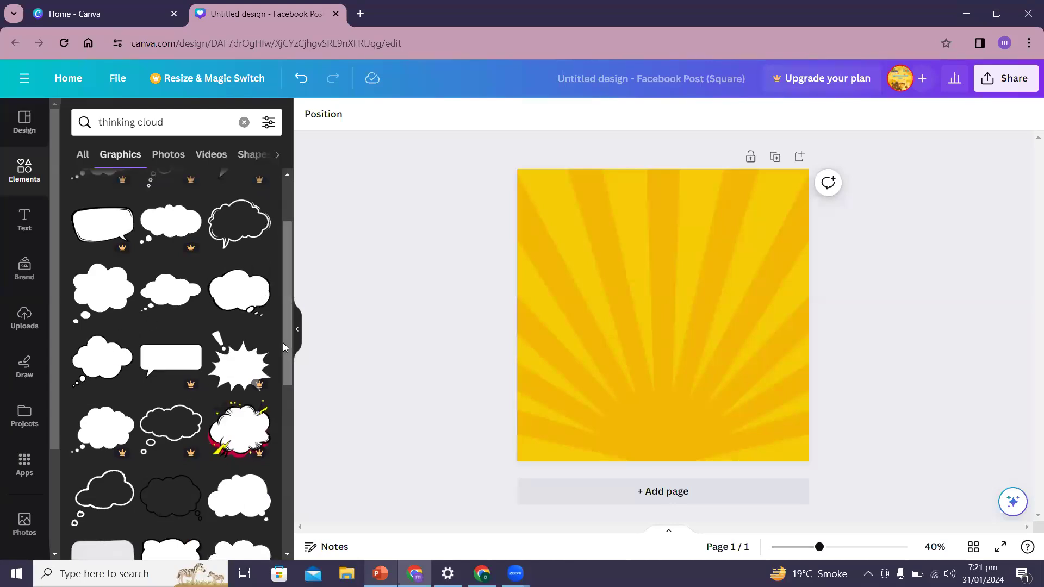
drag(286, 346, 318, 499)
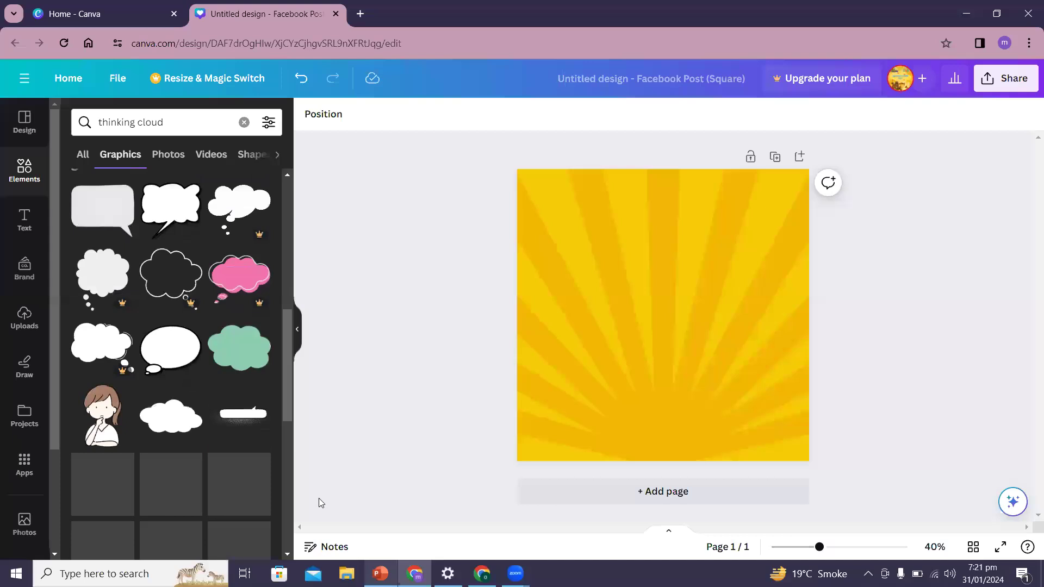
click(288, 553)
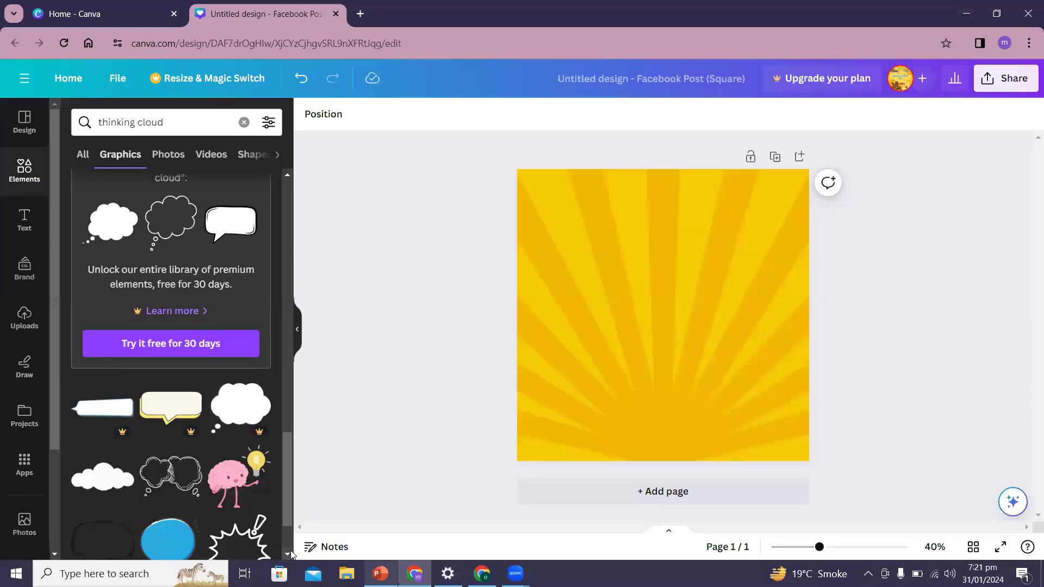
click(290, 552)
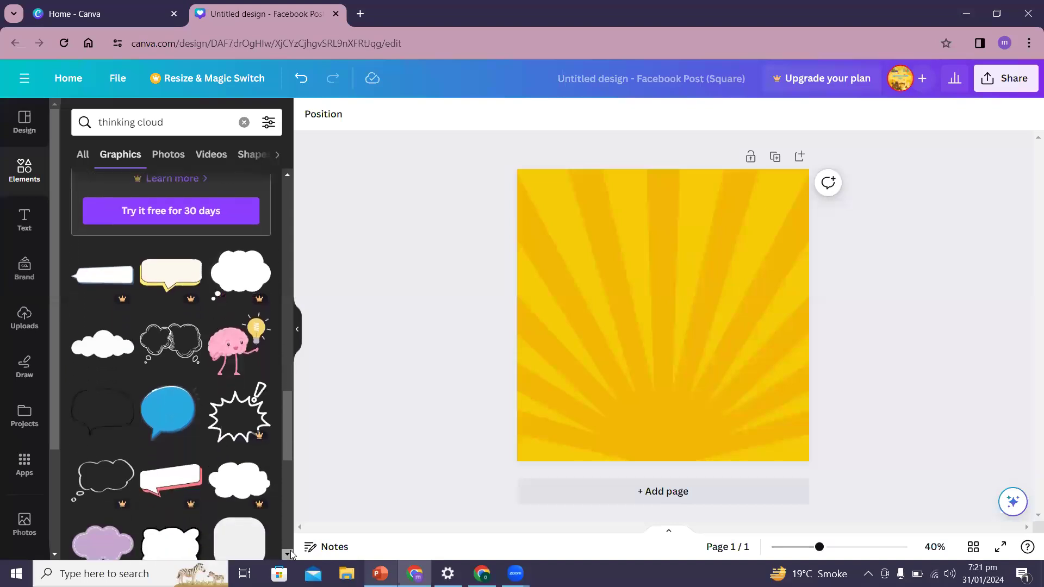
click(291, 553)
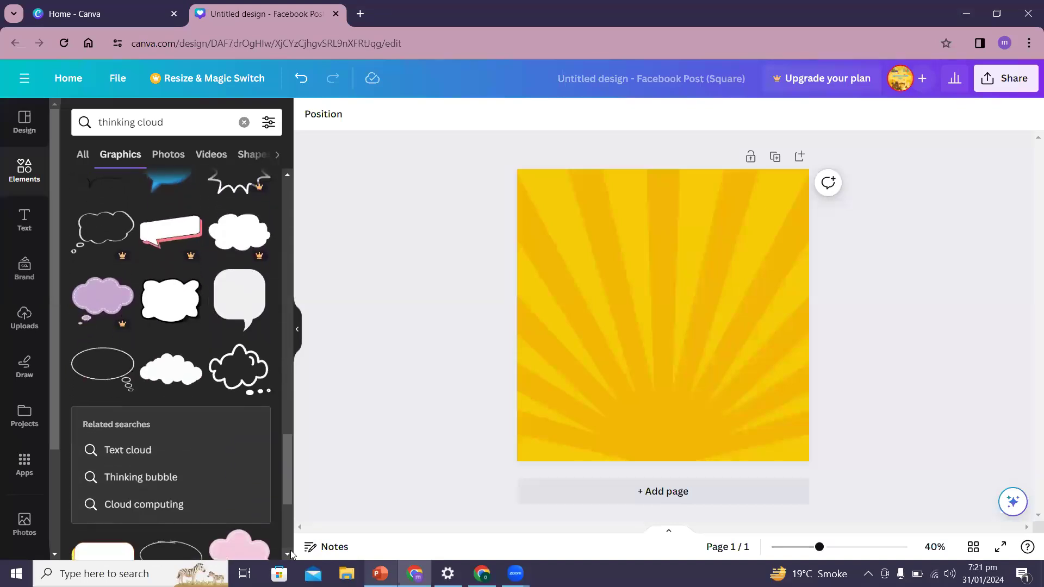
click(291, 551)
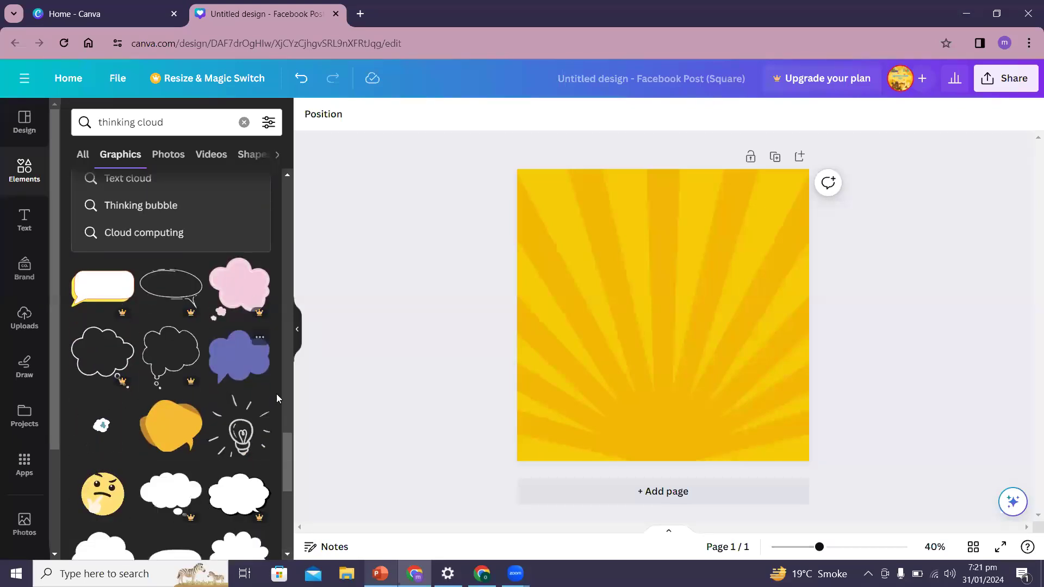
click(238, 354)
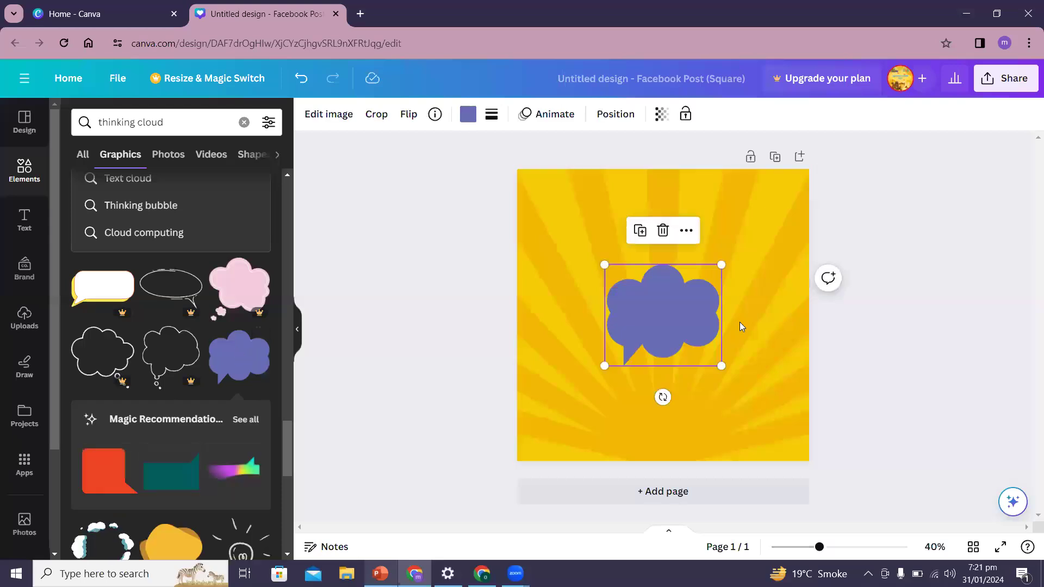
Enlarge the cloud speech bubble to fill most of the page width and centre it horizontally over the sunburst
drag(601, 367, 541, 421)
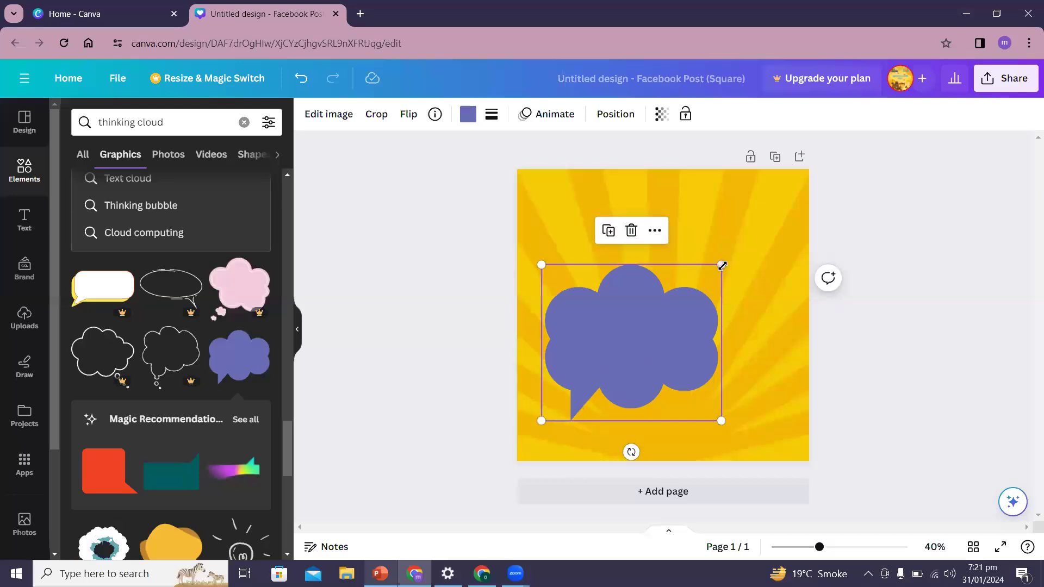
drag(721, 264, 788, 245)
mouse_move(613, 331)
mouse_down()
mouse_move(637, 324)
mouse_move(619, 320)
mouse_up()
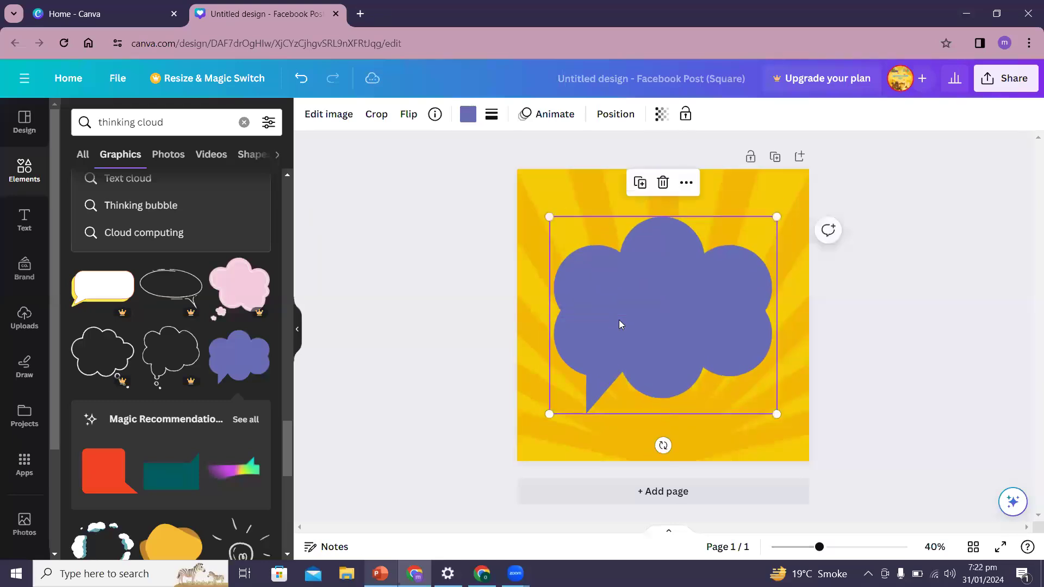
click(451, 333)
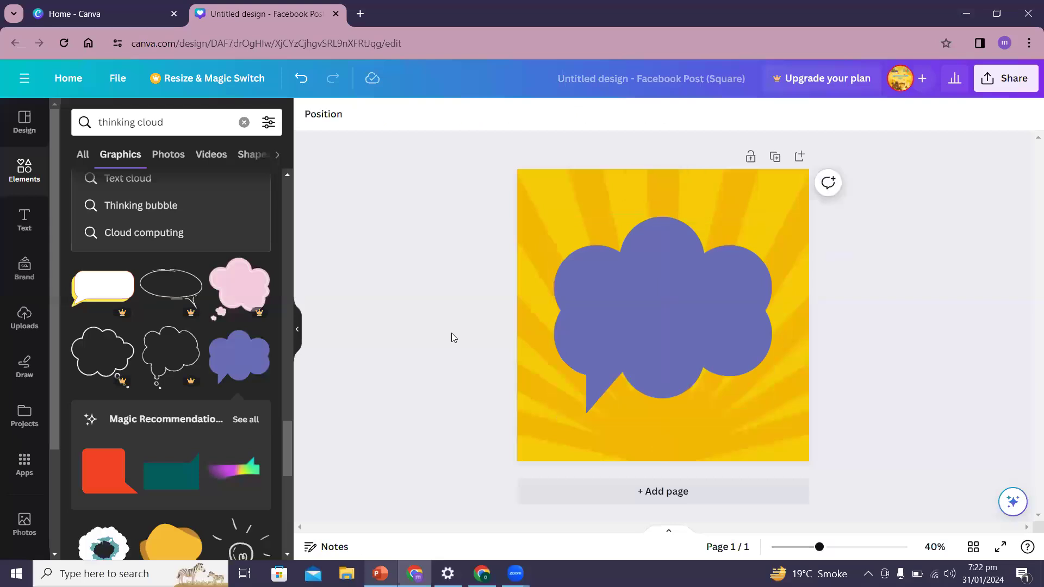
Try dark turquoise and lighter turquoise from the default solid colours on the cloud, settling on the lighter one
click(660, 288)
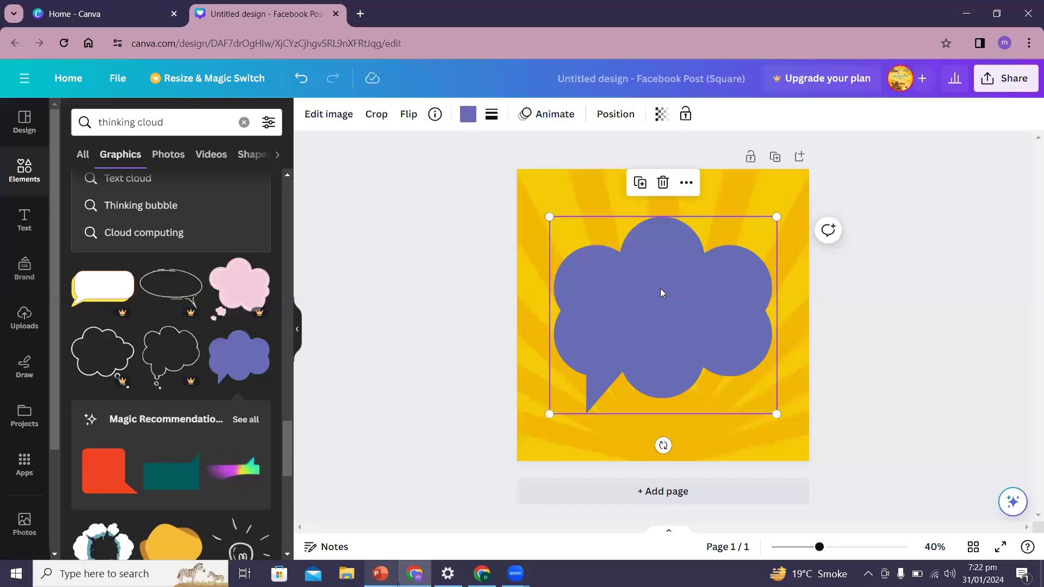
click(469, 119)
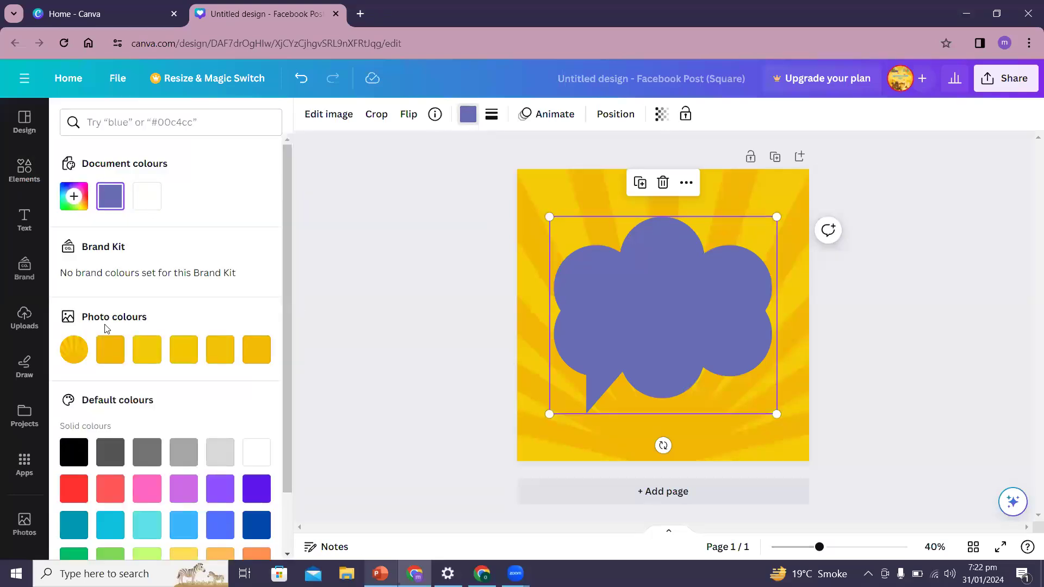
click(74, 528)
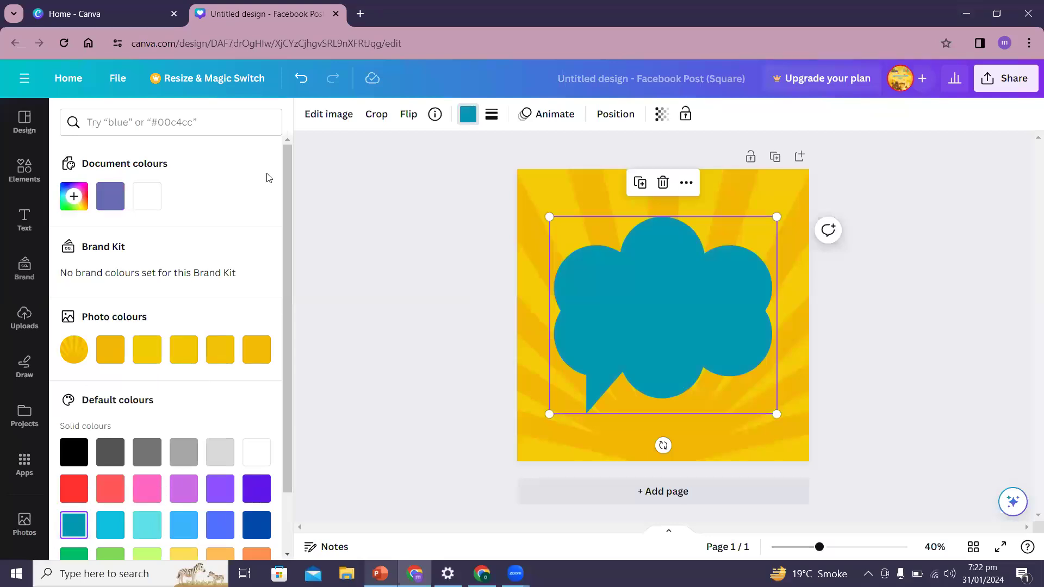
click(112, 524)
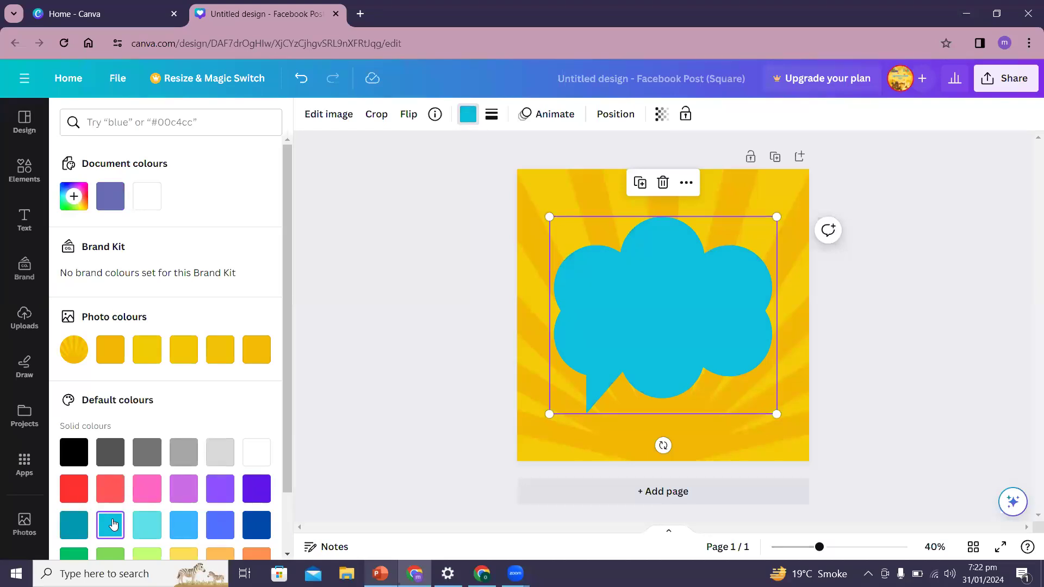
click(64, 525)
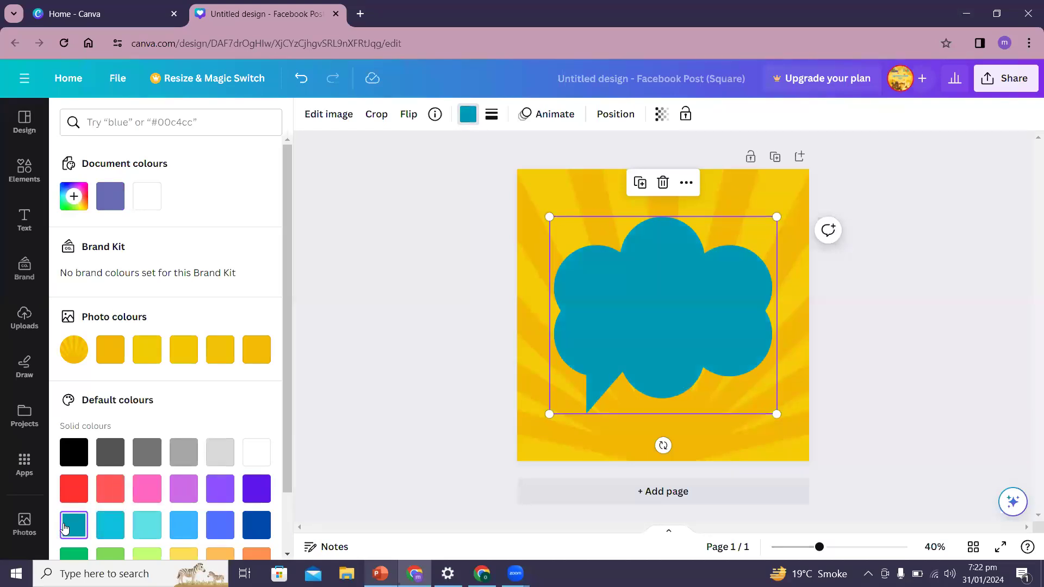
click(115, 525)
click(400, 462)
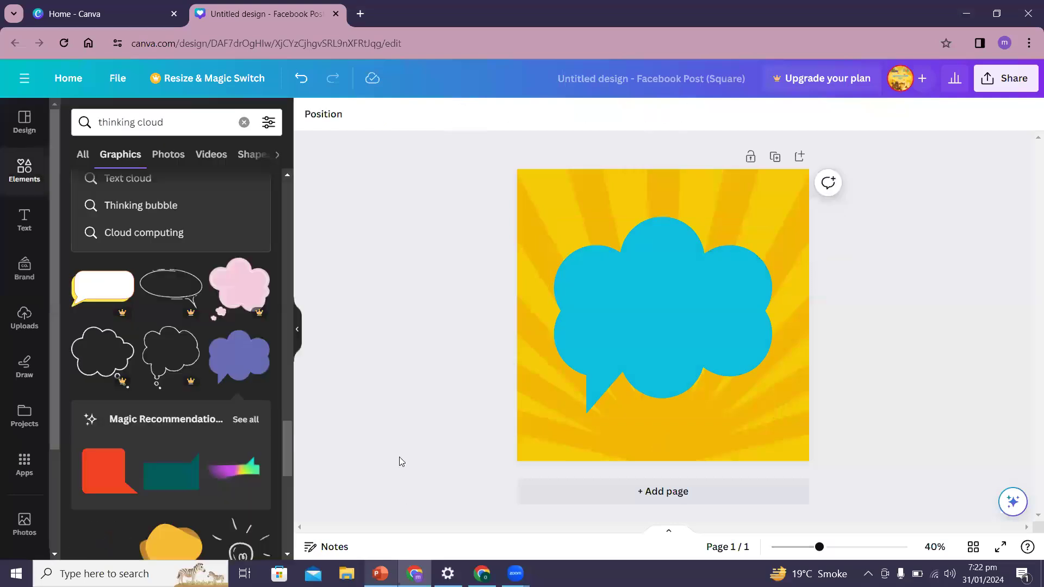
Look through the image editing effects available for the cloud, and close them without applying any
click(713, 349)
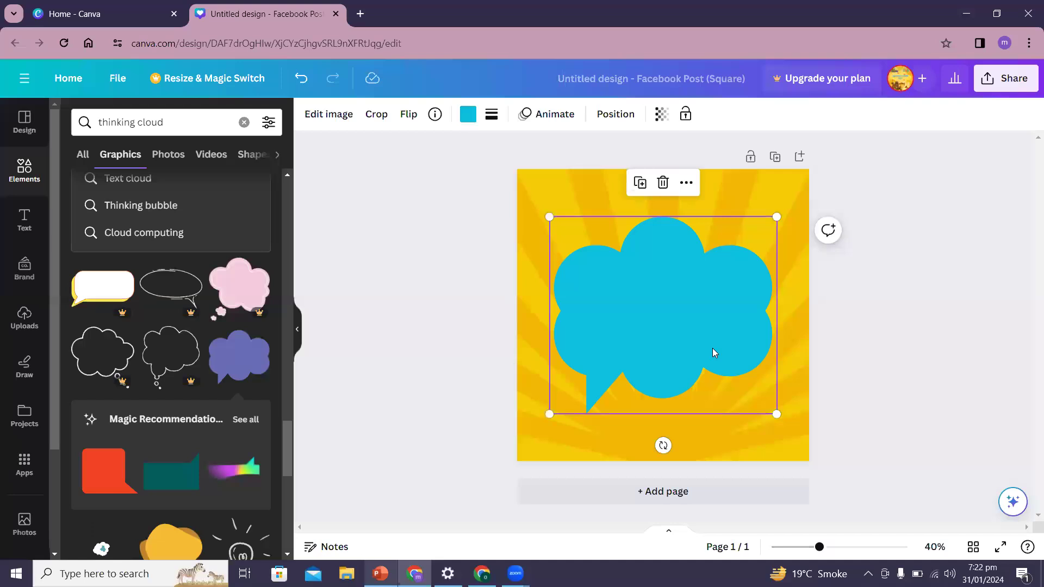
click(333, 115)
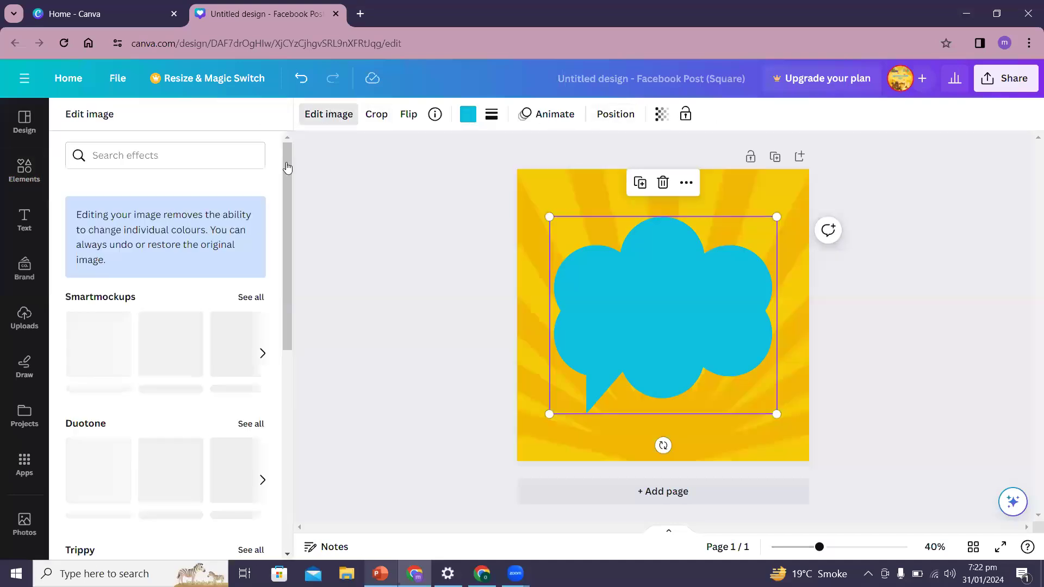
drag(287, 309, 302, 330)
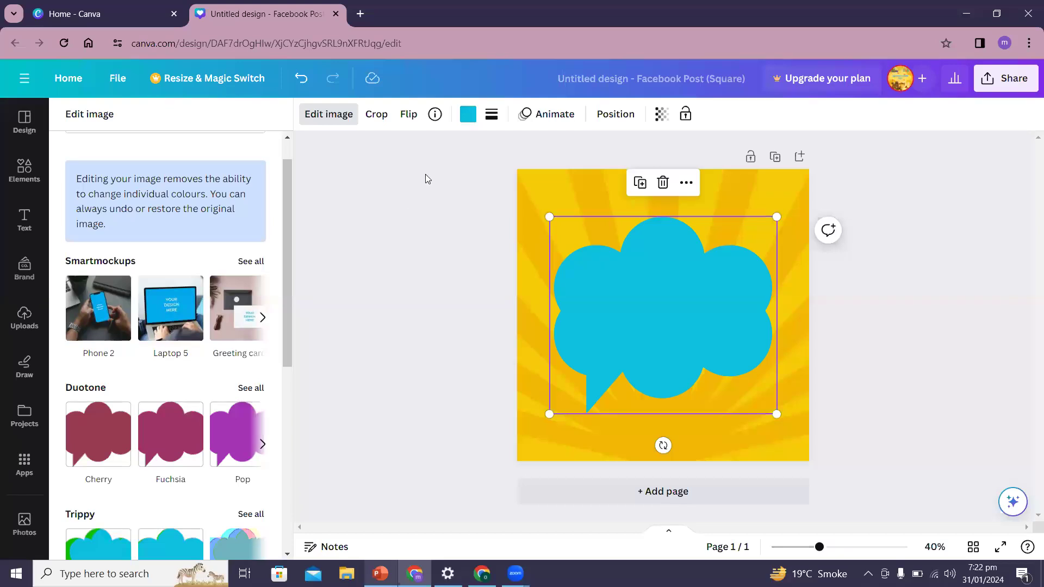
key(Escape)
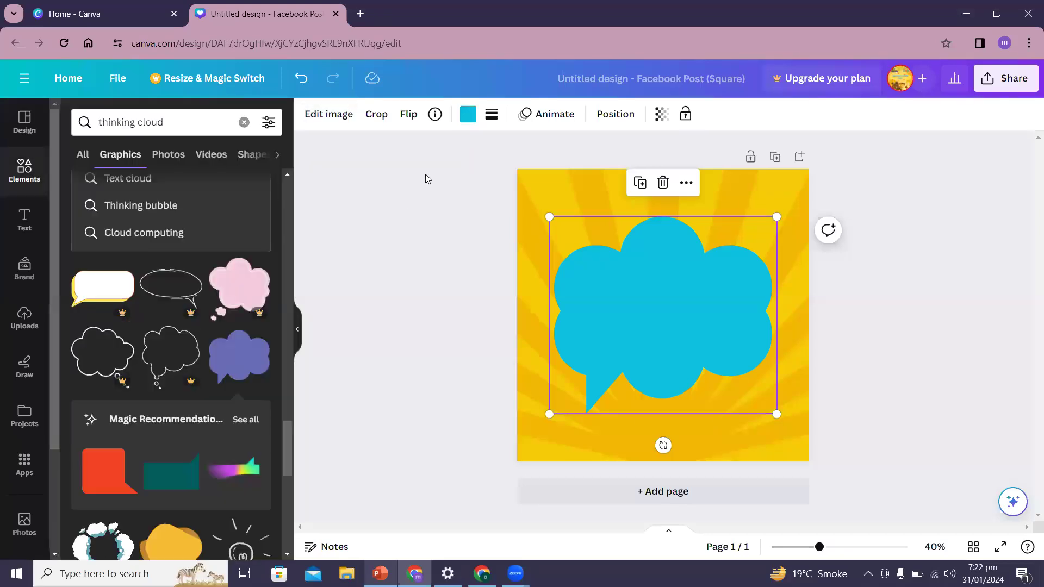
Recolour the cloud with the medium violet-blue from the default solid colours
click(468, 113)
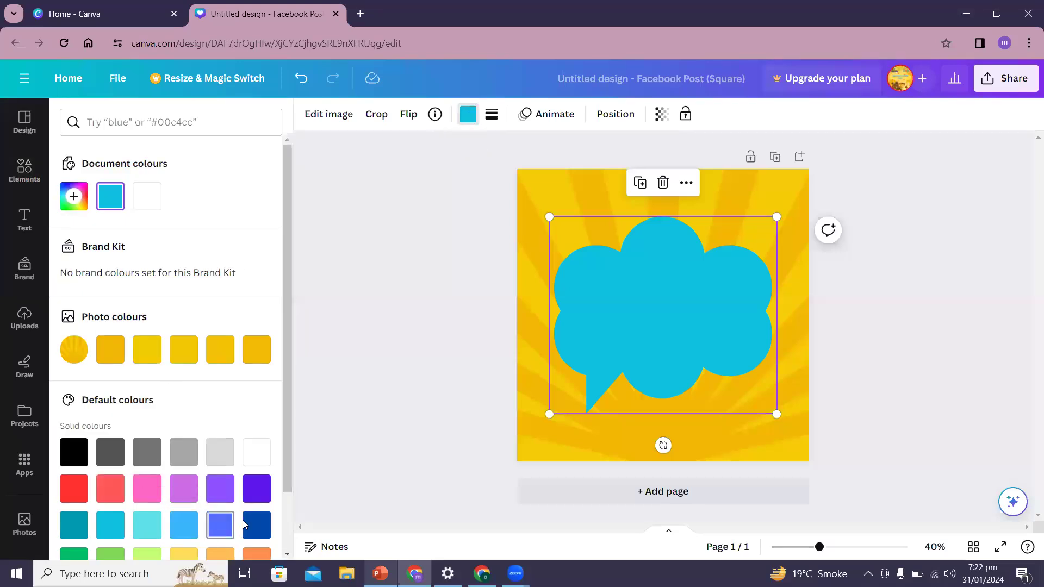
click(225, 525)
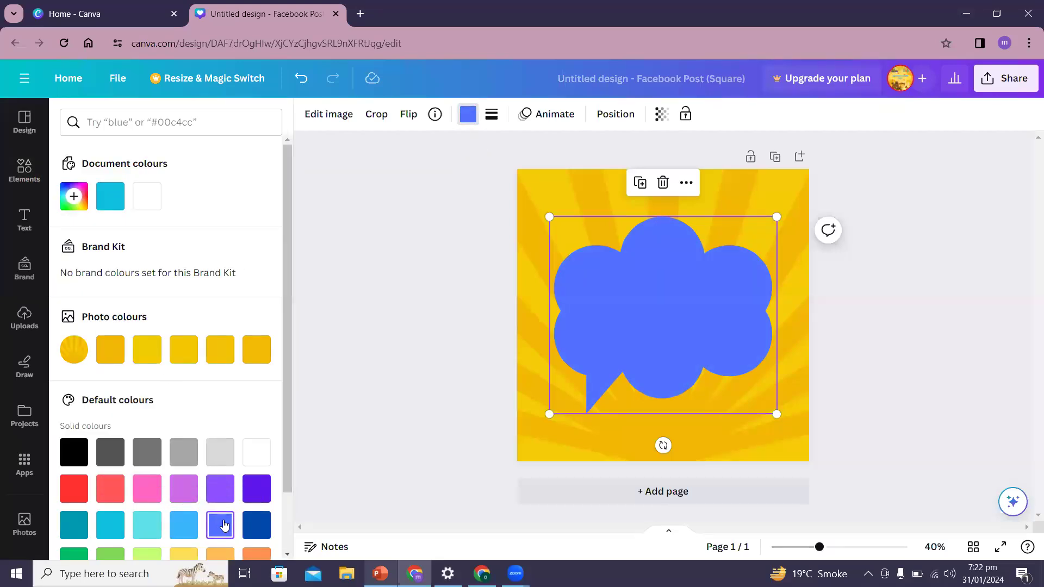
Search the elements library for "25 off" and narrow the results to graphics
click(415, 338)
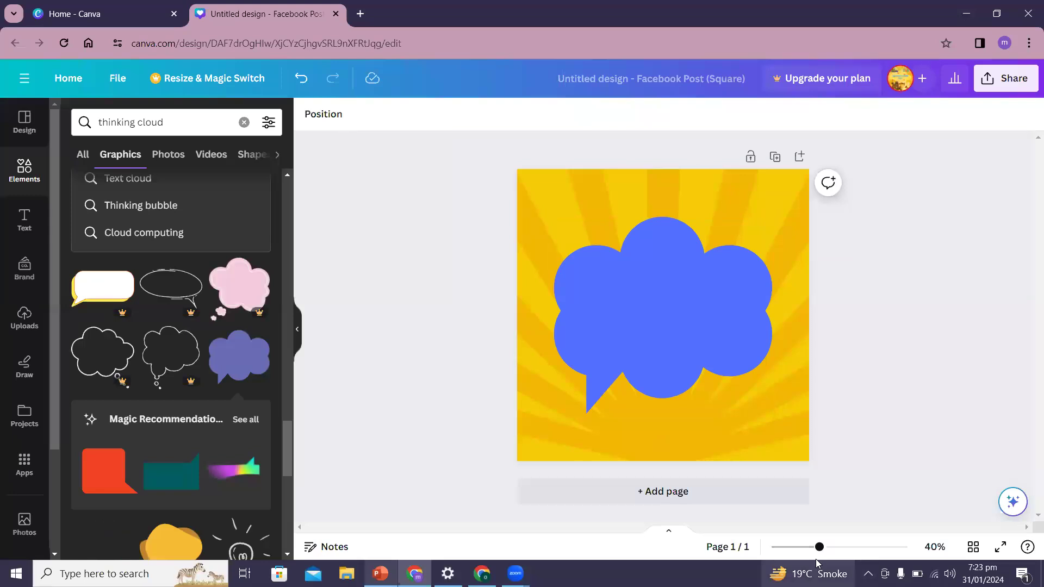
drag(820, 548, 827, 548)
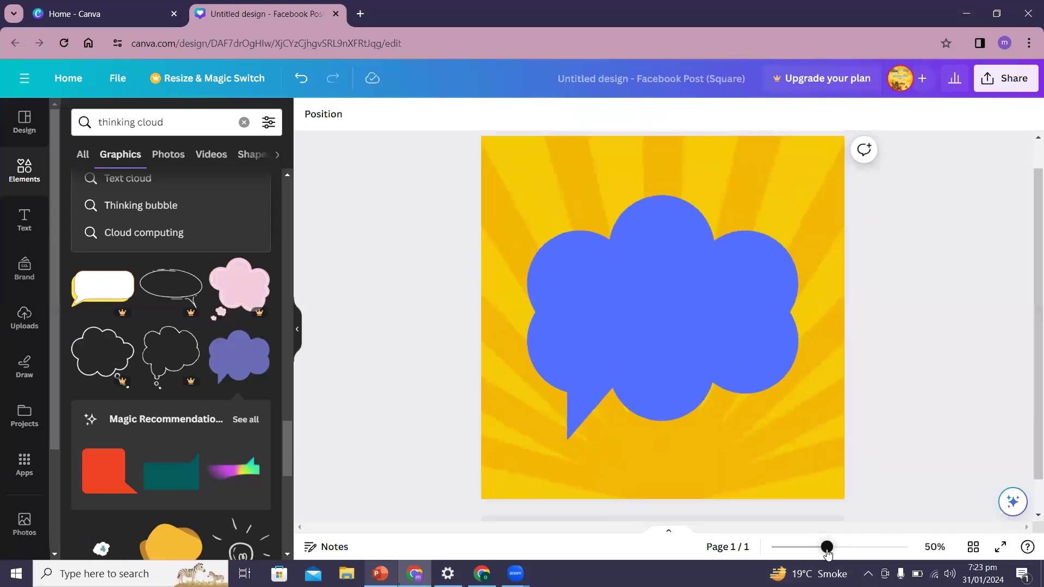
click(245, 121)
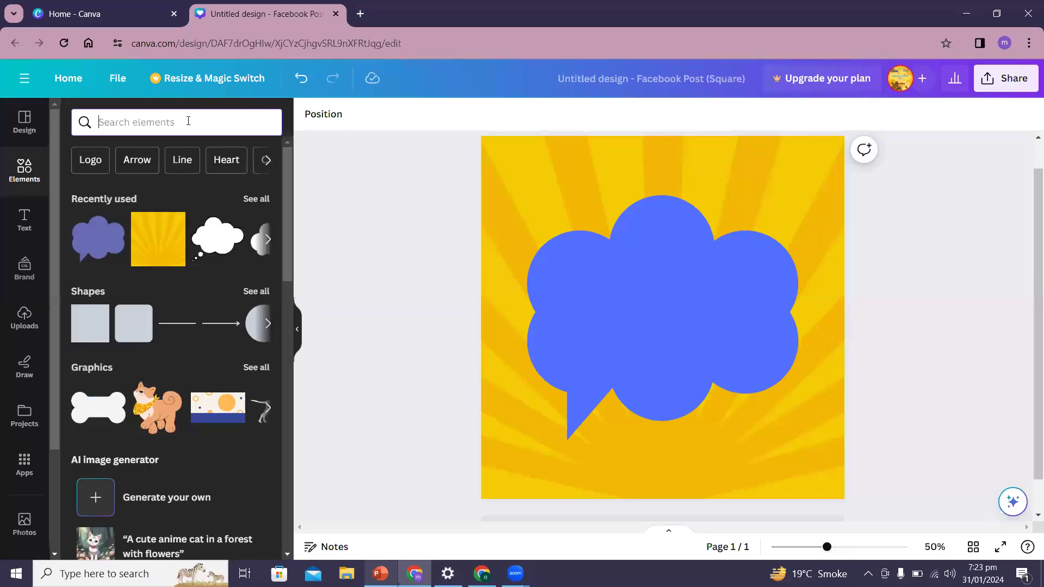
text(25)
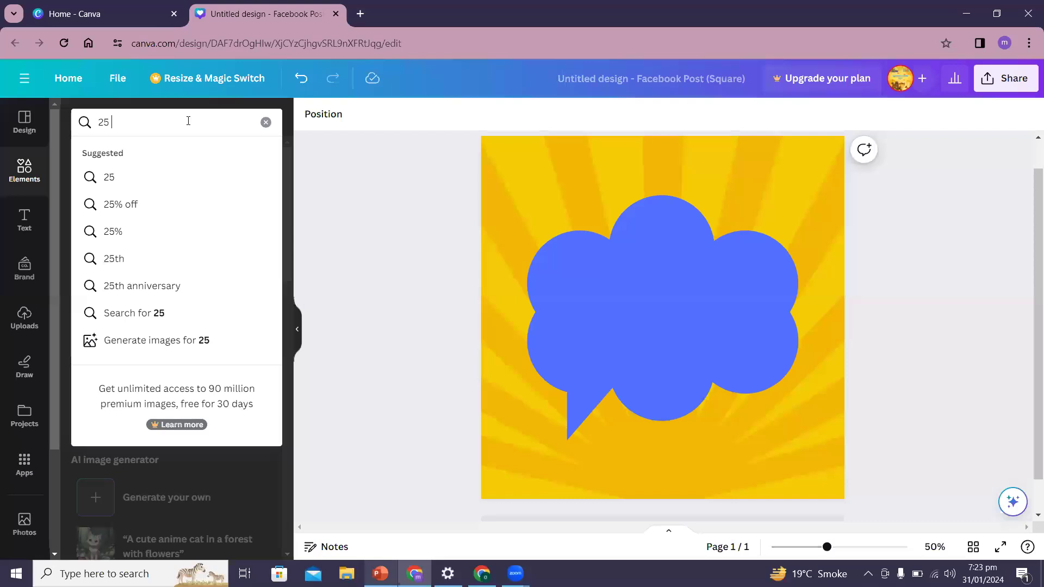
text( off)
key(Return)
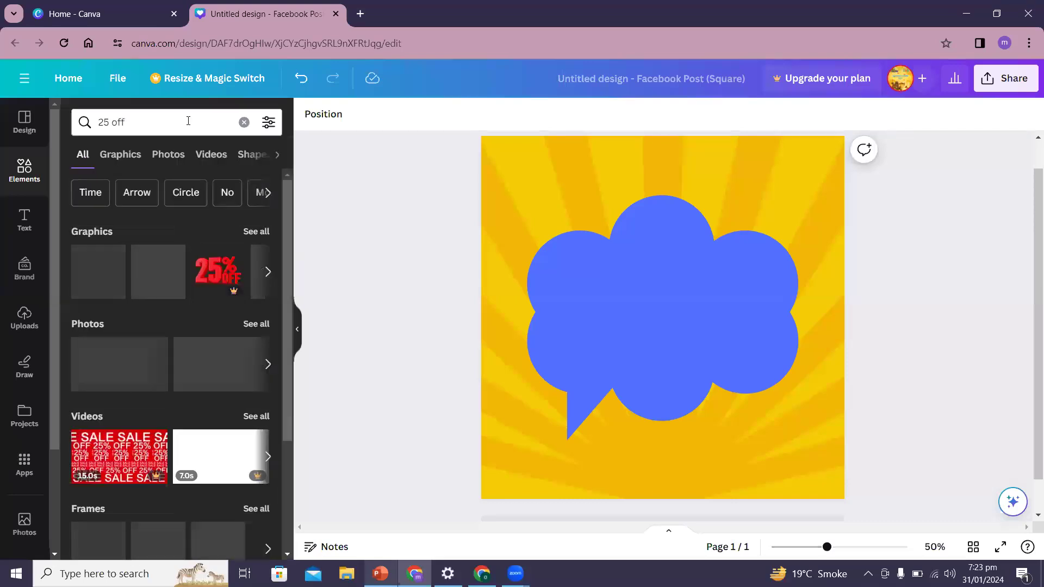
click(120, 154)
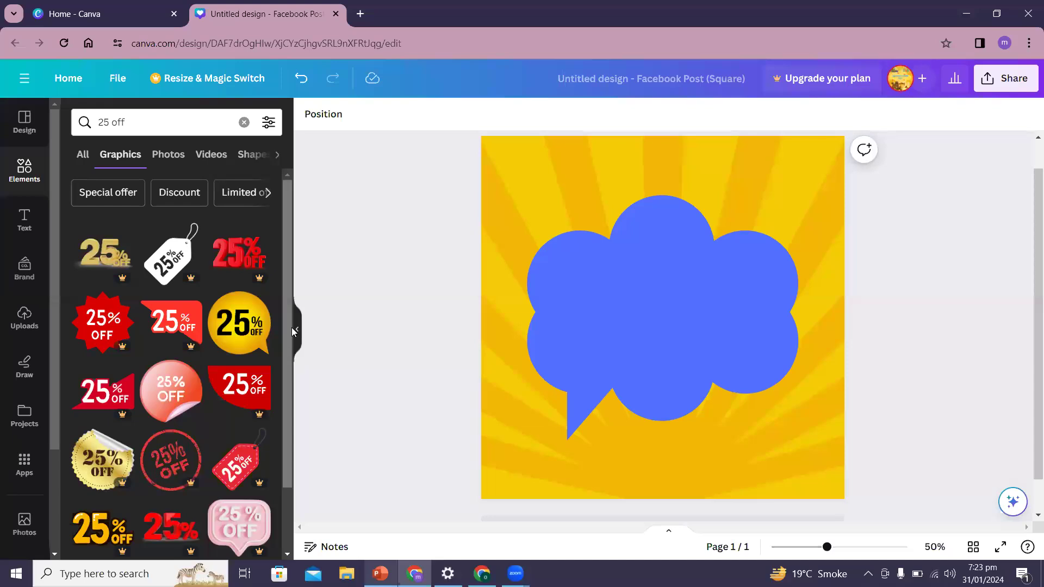
Look through the "25 off" graphics for a discount label that could suit the cloud
drag(290, 327, 285, 516)
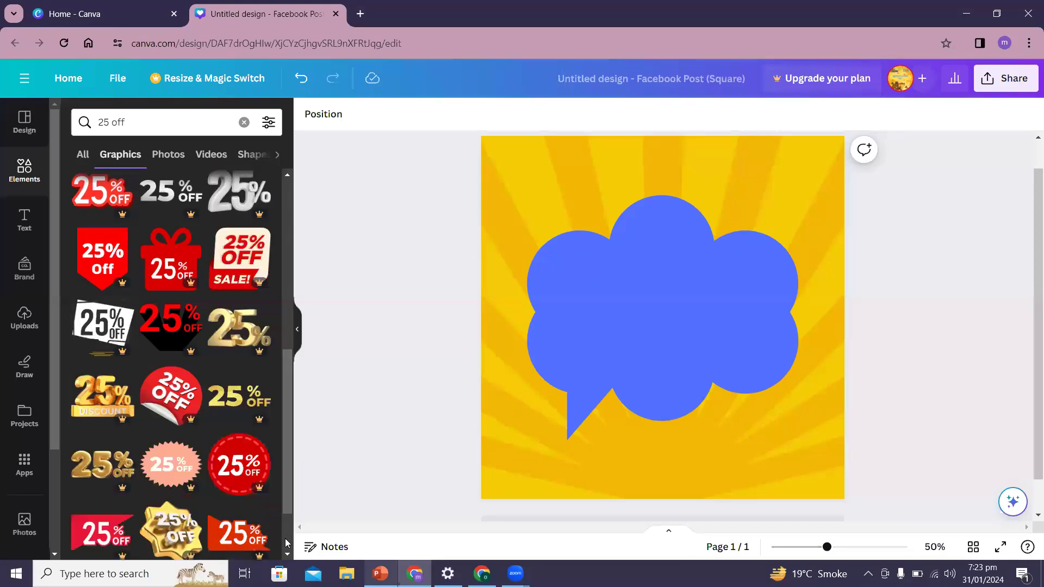
scroll(287, 558, down, 5)
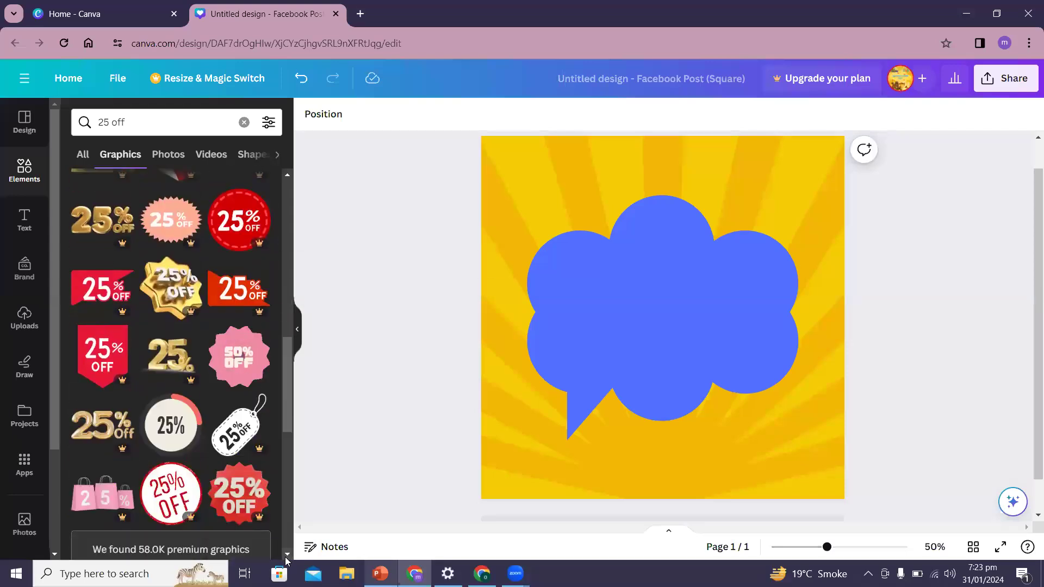
scroll(287, 560, down, 4)
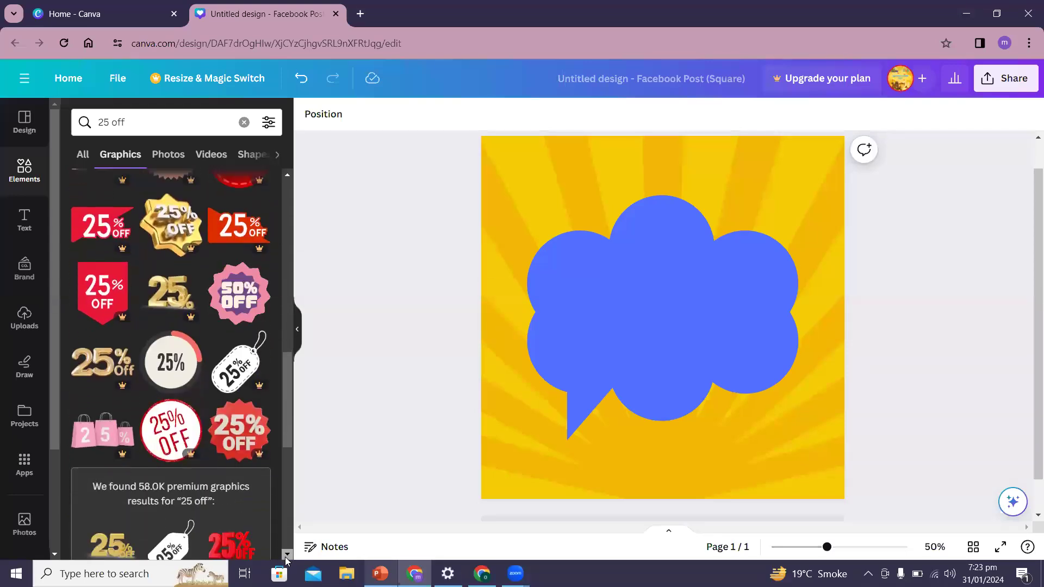
scroll(287, 560, down, 5)
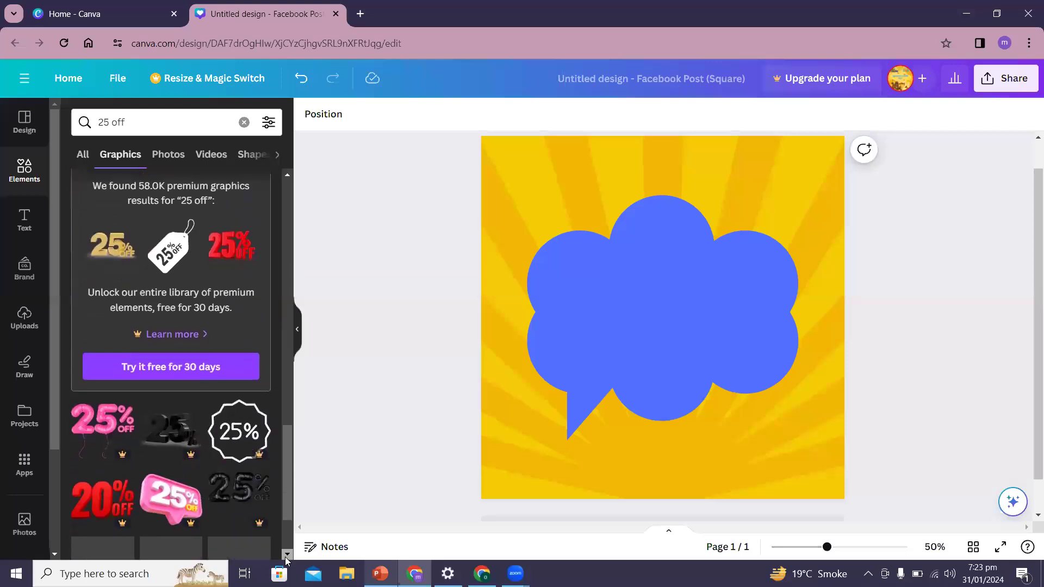
scroll(286, 561, down, 1)
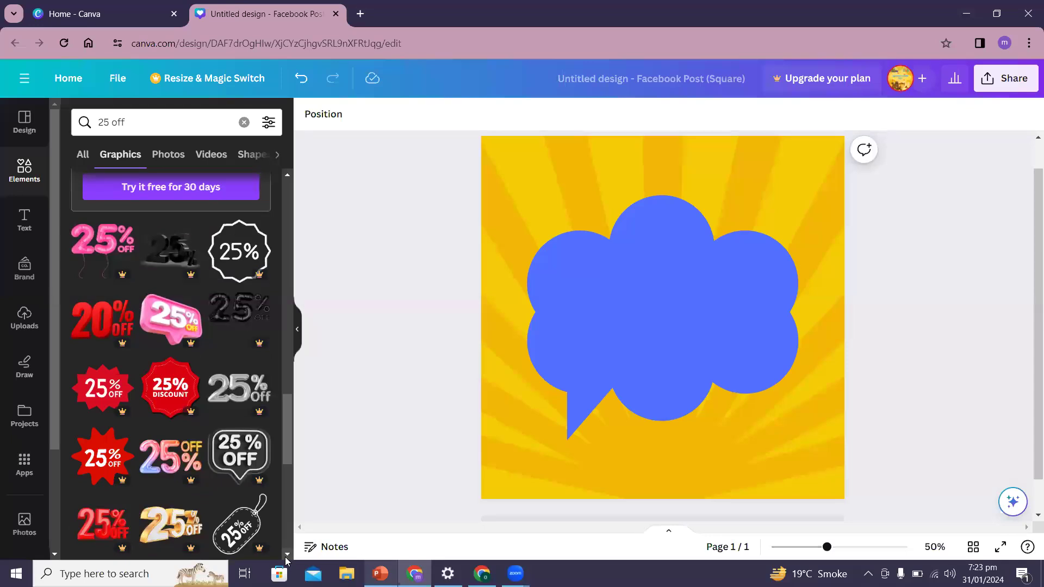
scroll(287, 560, down, 5)
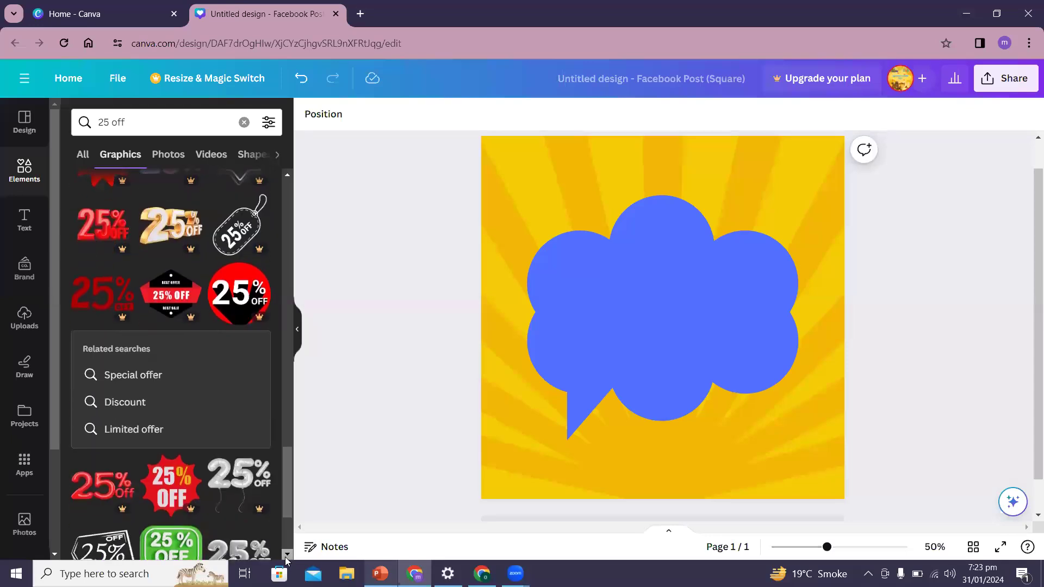
scroll(287, 560, down, 6)
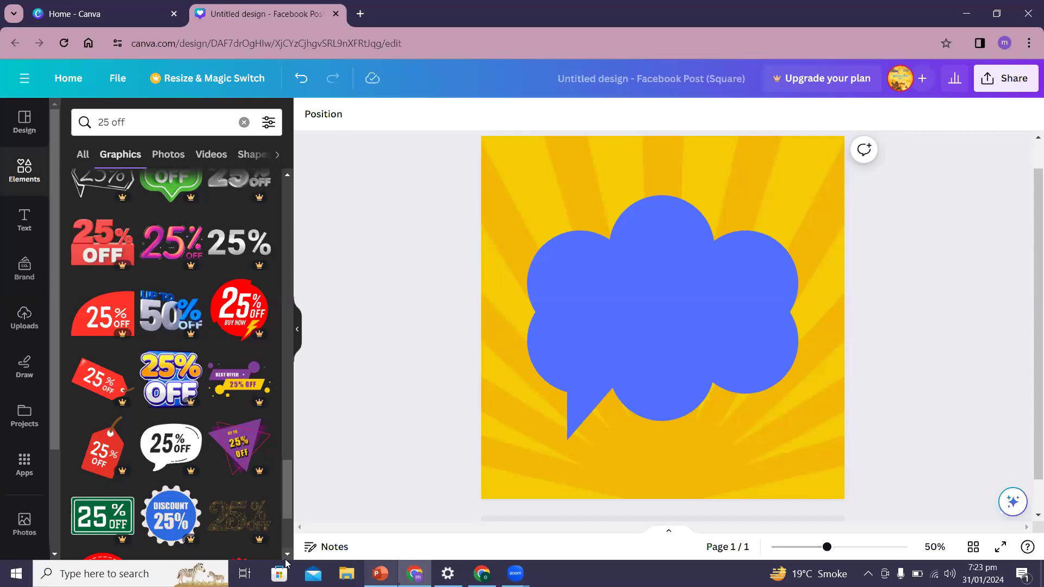
Add a heading over the cloud and replace its placeholder text with "25"
click(25, 220)
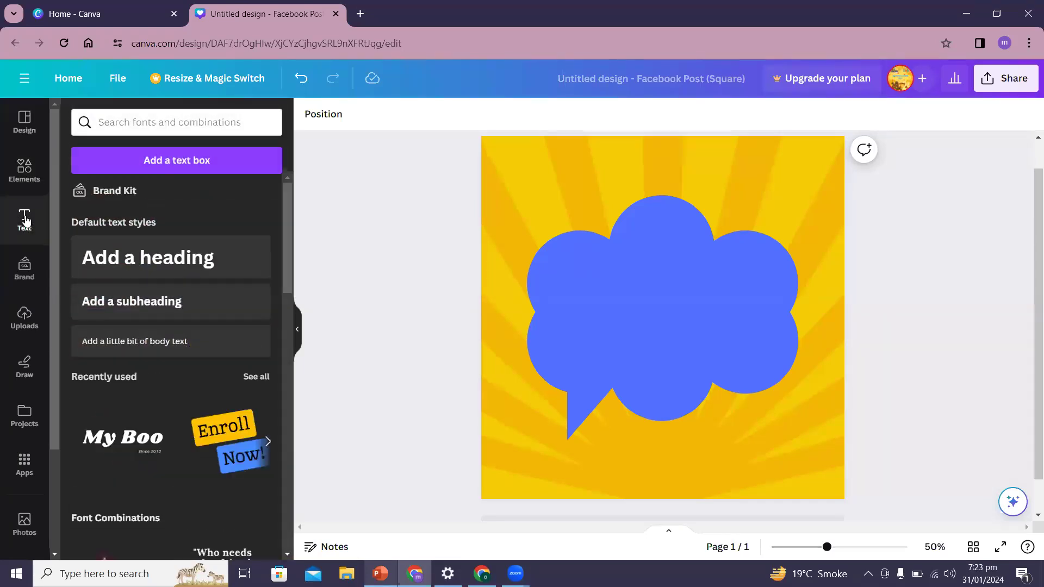
click(207, 263)
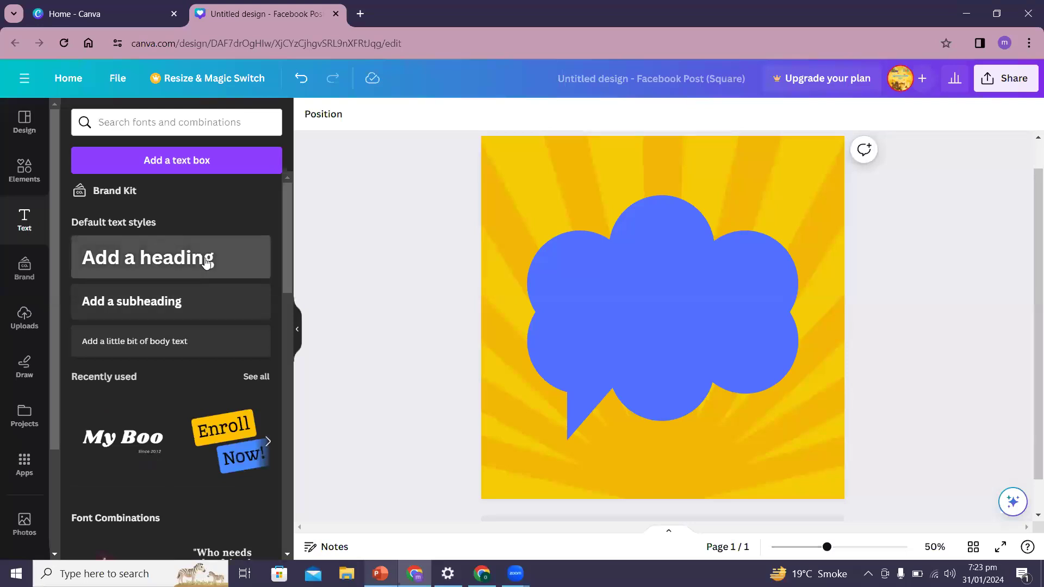
click(455, 305)
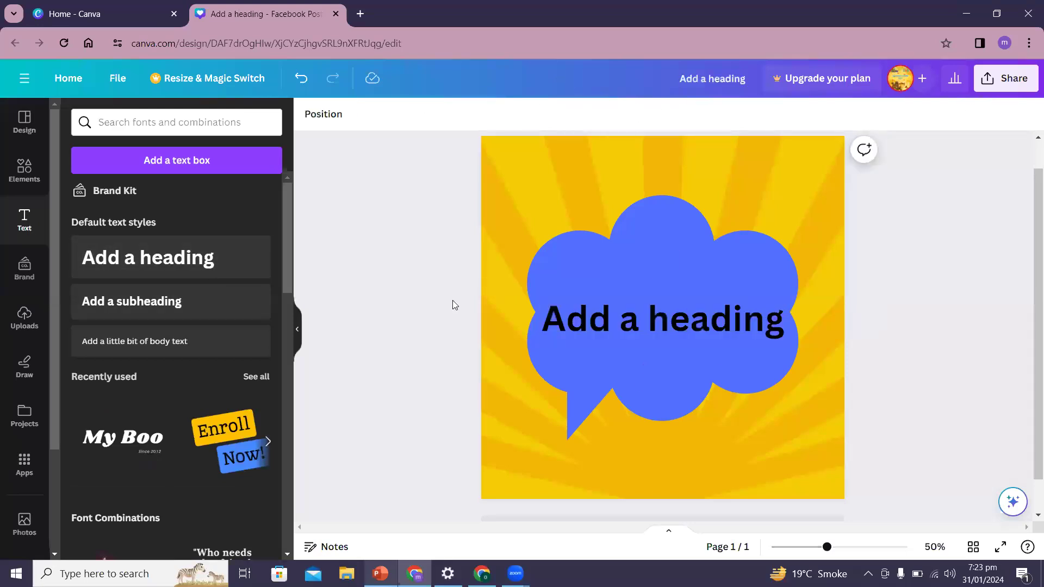
mouse_move(704, 314)
mouse_down()
mouse_move(701, 291)
mouse_move(705, 304)
mouse_up()
click(706, 304)
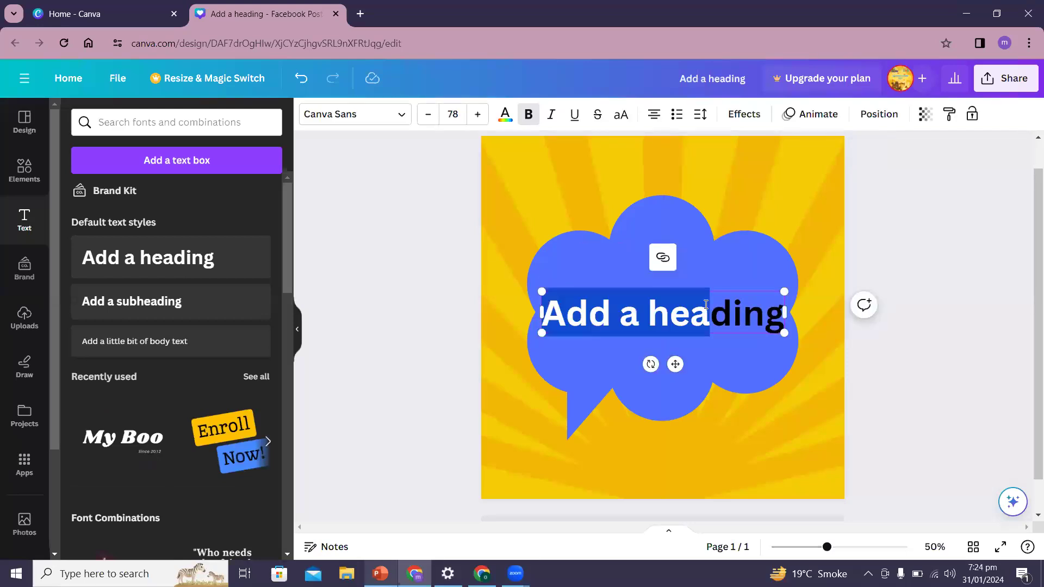
double_click(706, 304)
triple_click(706, 304)
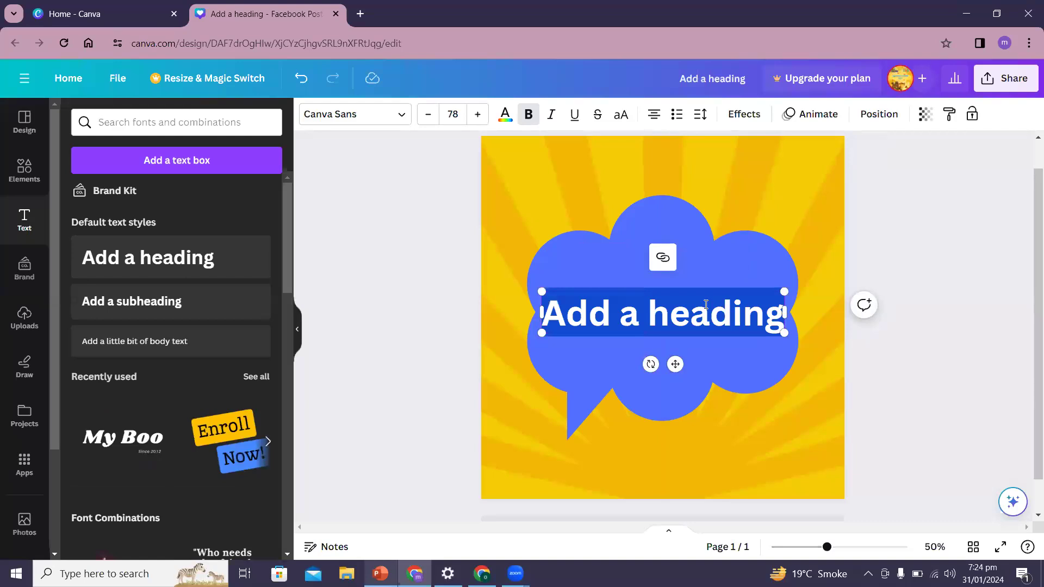
text(2)
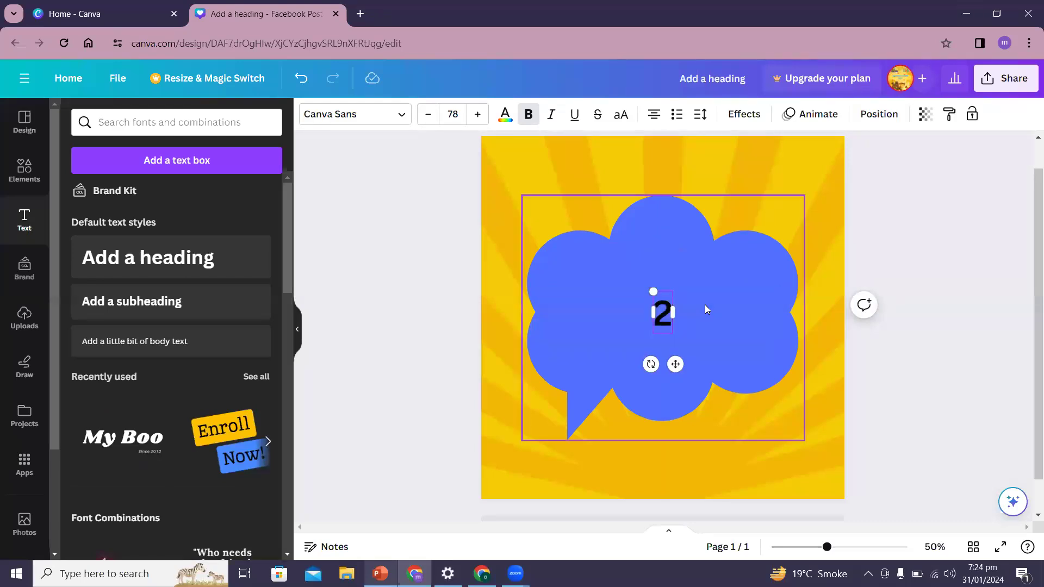
text(5)
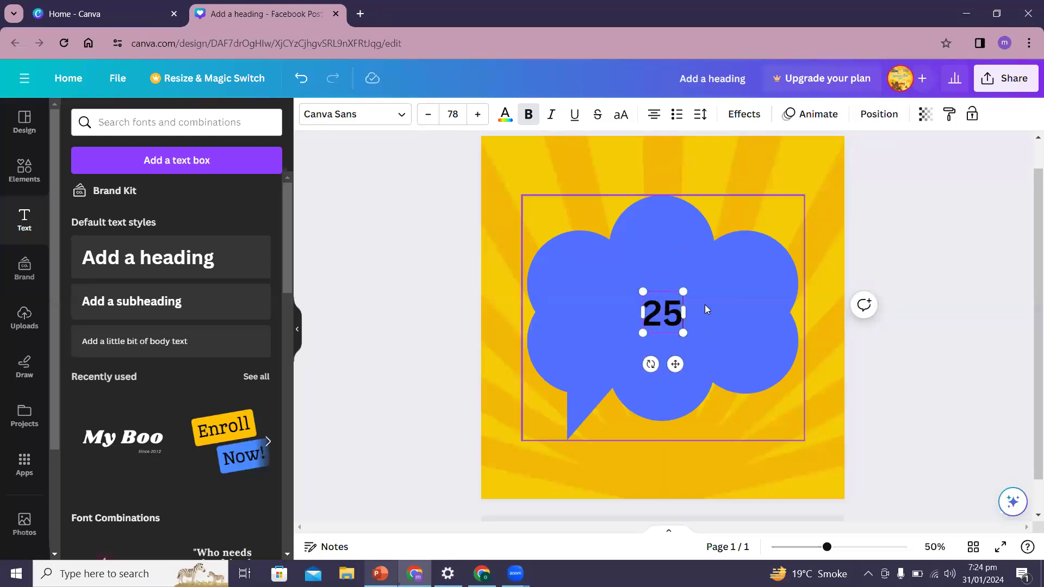
Enlarge the "25" heading to a font size of about 247 and place it in the left half of the cloud
drag(644, 291, 521, 277)
click(653, 282)
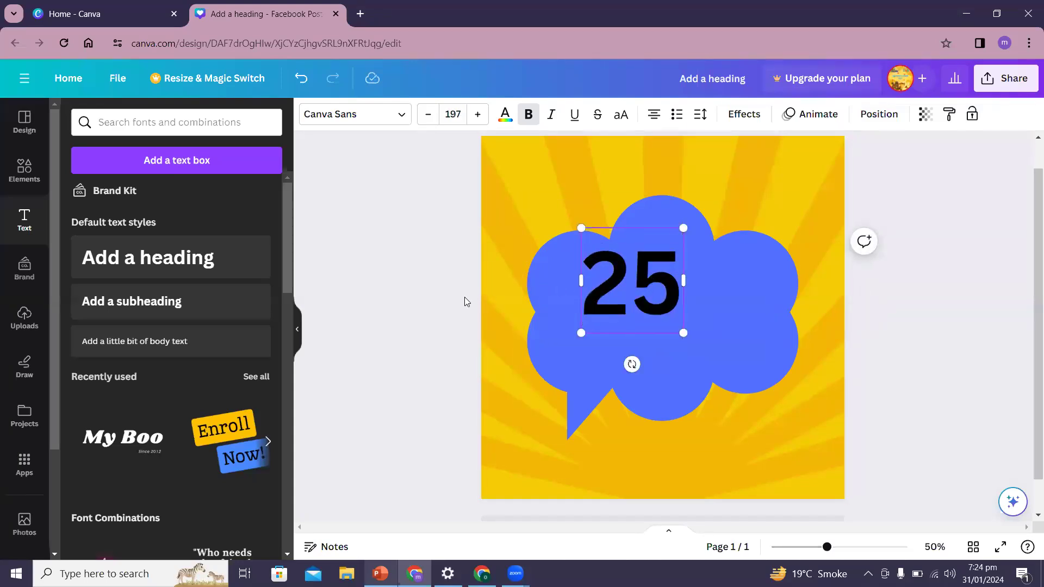
click(606, 302)
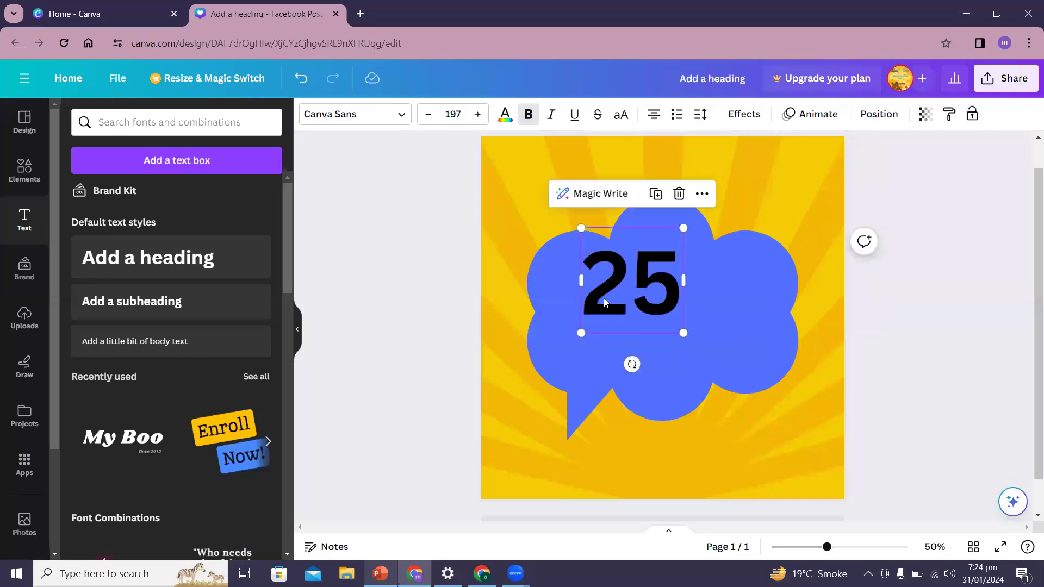
drag(582, 293, 577, 318)
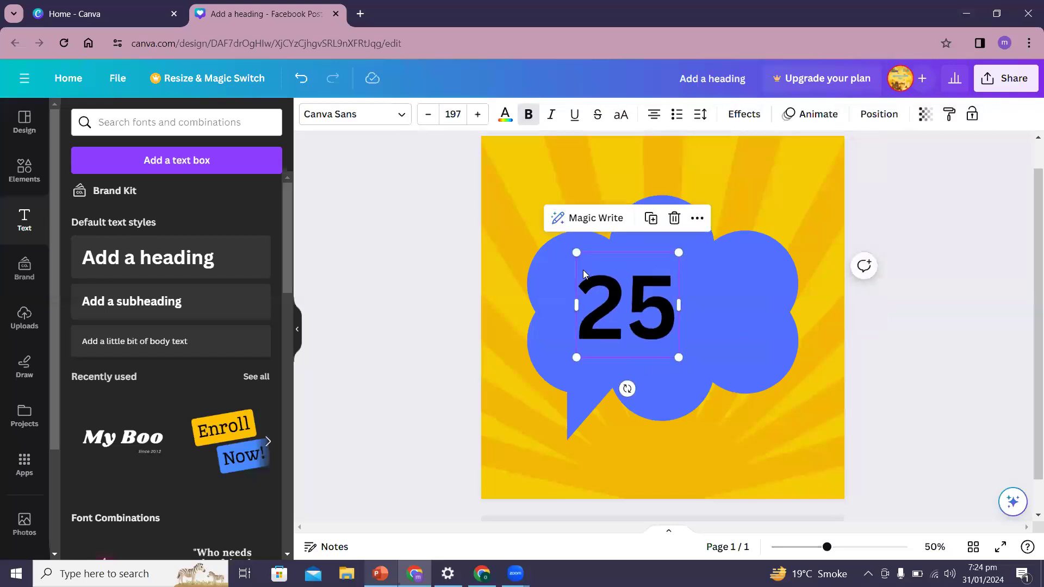
drag(576, 253, 551, 235)
click(414, 274)
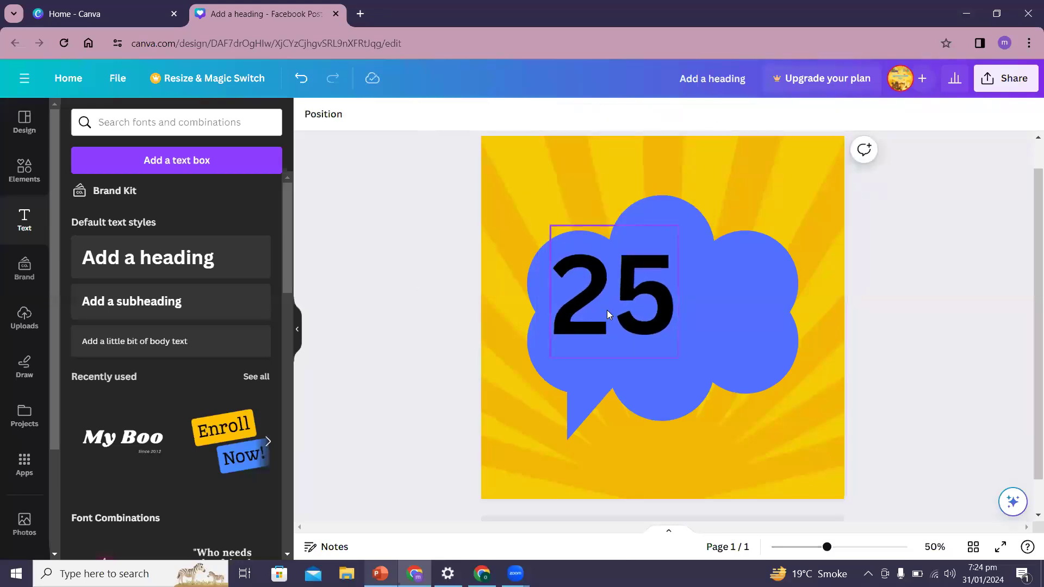
drag(607, 310, 613, 323)
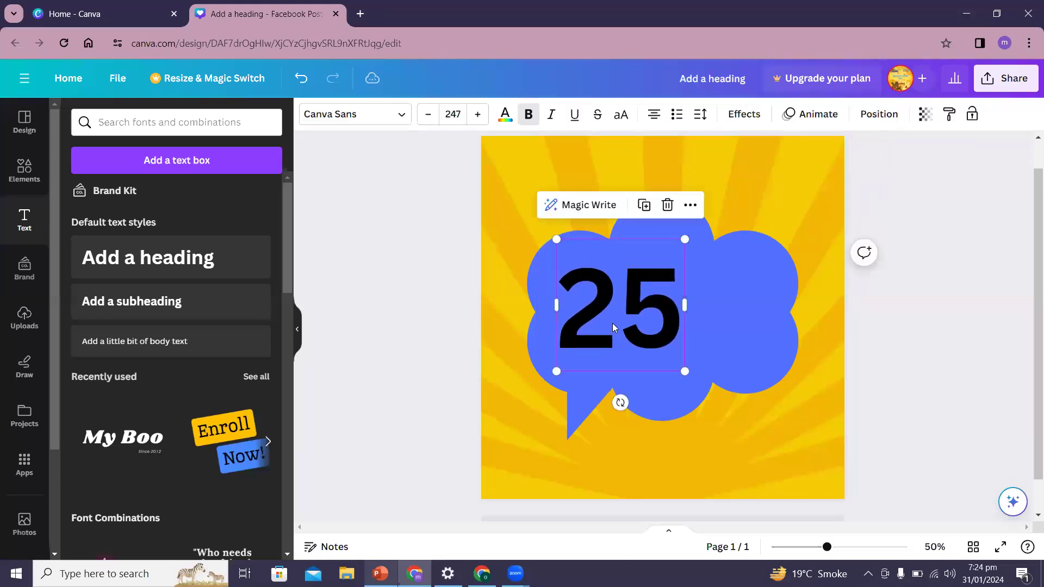
Recolour the "25" text with the custom dark red #922424
click(505, 116)
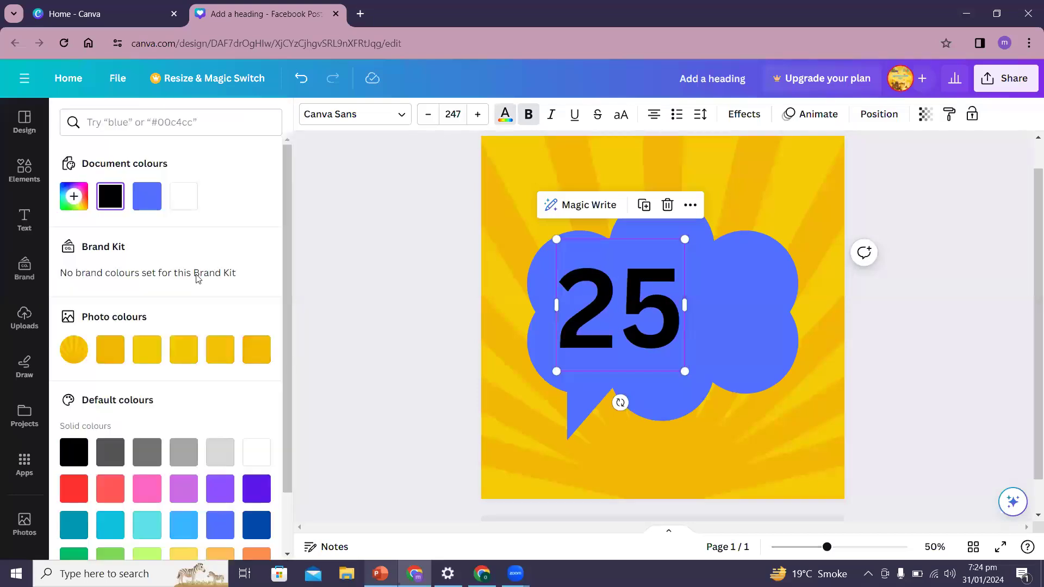
click(80, 491)
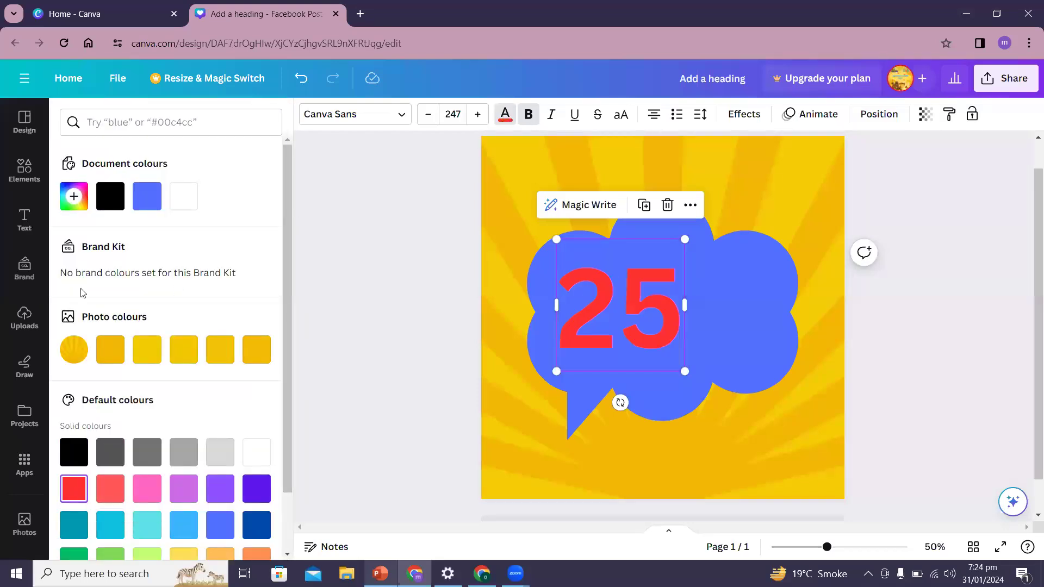
click(74, 197)
click(210, 252)
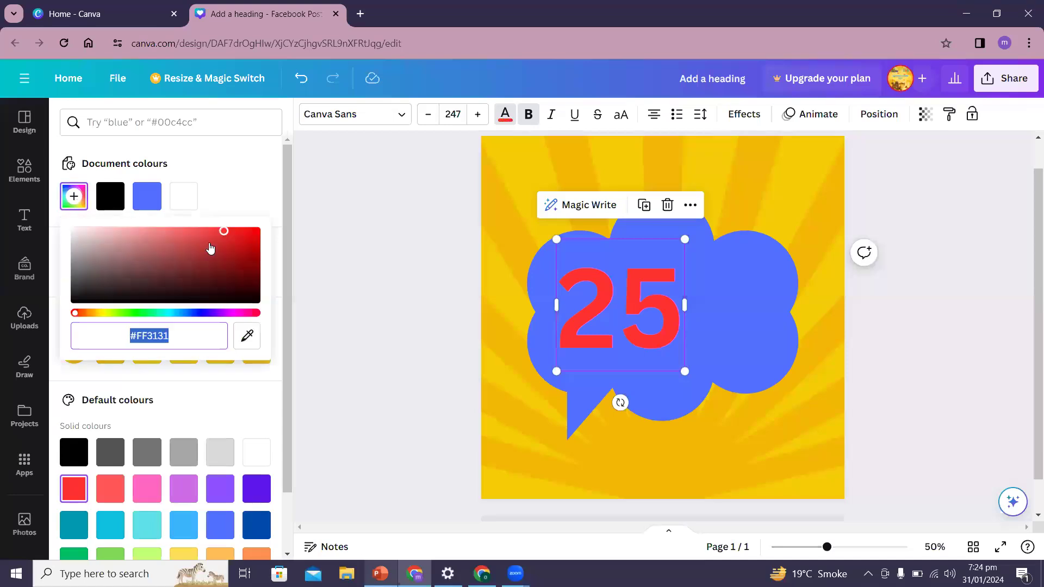
drag(210, 251, 214, 260)
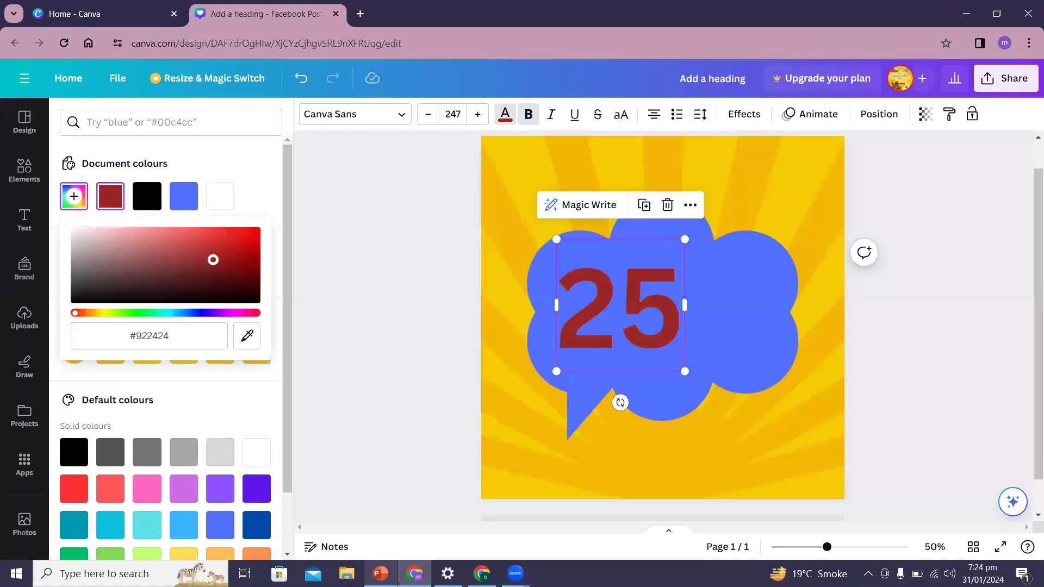
click(396, 235)
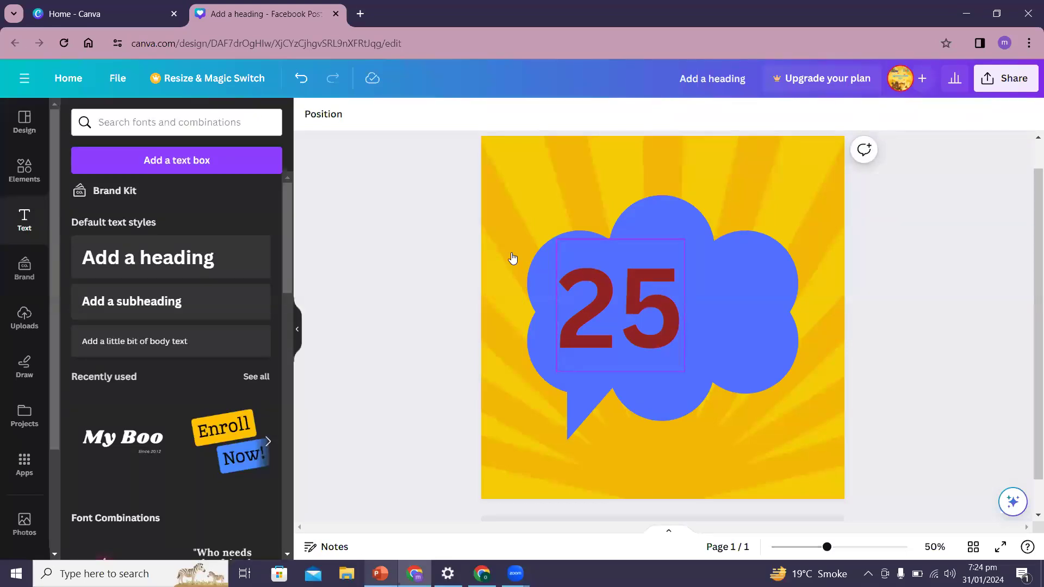
Add a second heading, shift its text box to the right of the "25", and replace its text with "%"
click(155, 252)
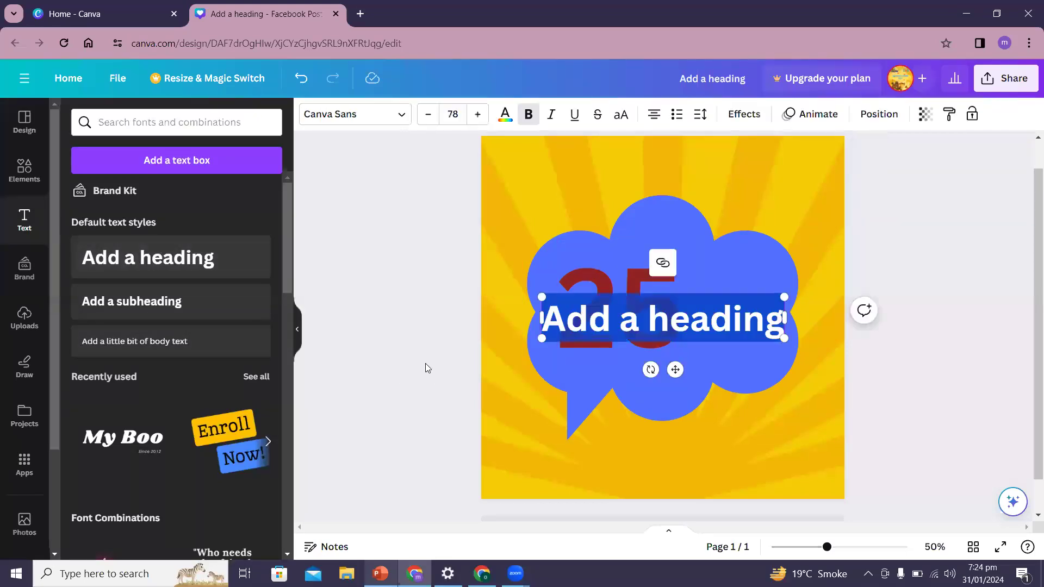
click(420, 358)
click(597, 331)
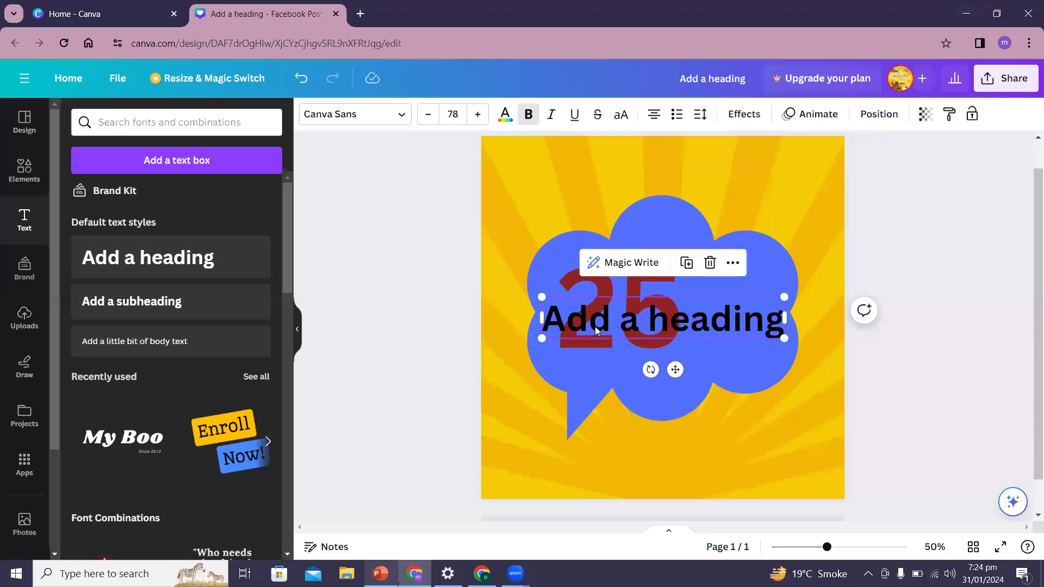
drag(541, 313, 673, 306)
drag(785, 366, 997, 336)
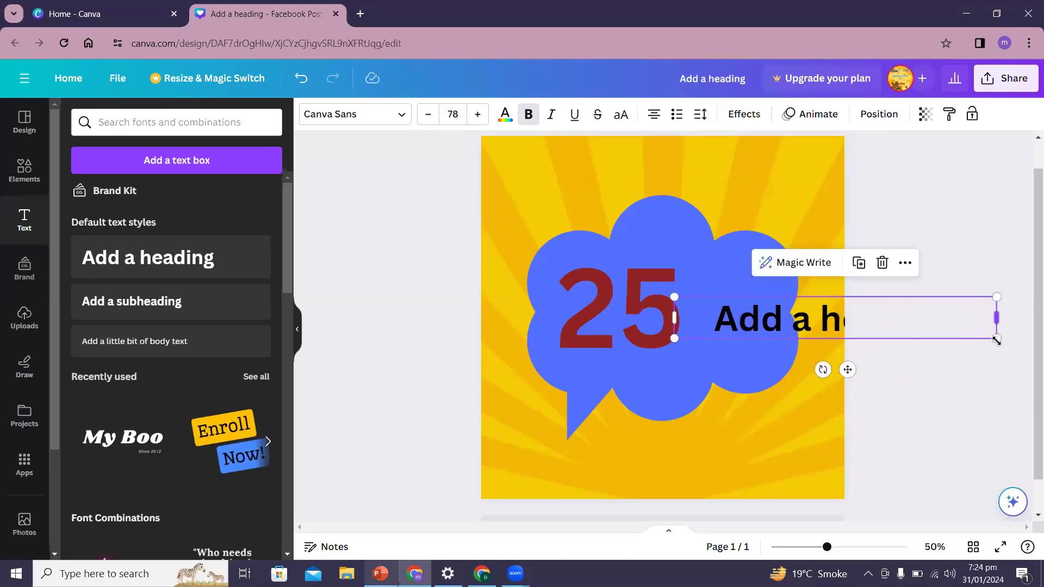
double_click(806, 319)
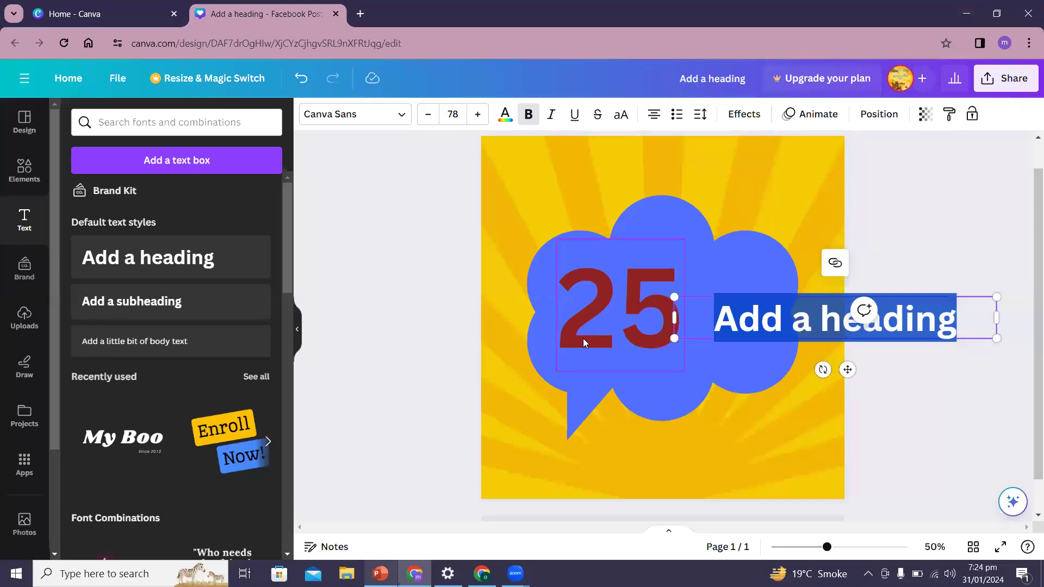
text(%)
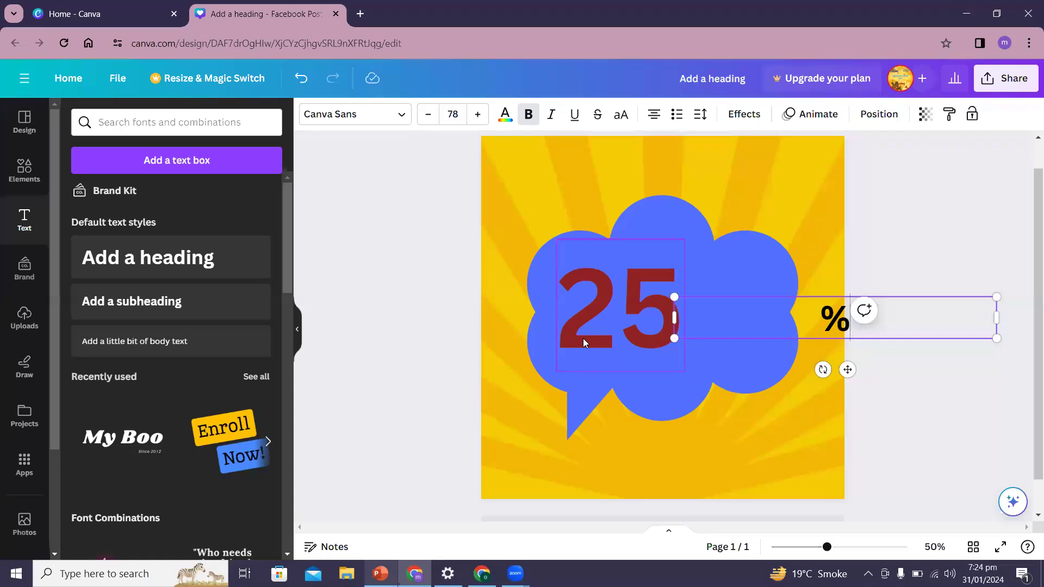
Extend the "%" heading with "OFF" and put "OFF" on a second line beneath the percent sign
text( OFF)
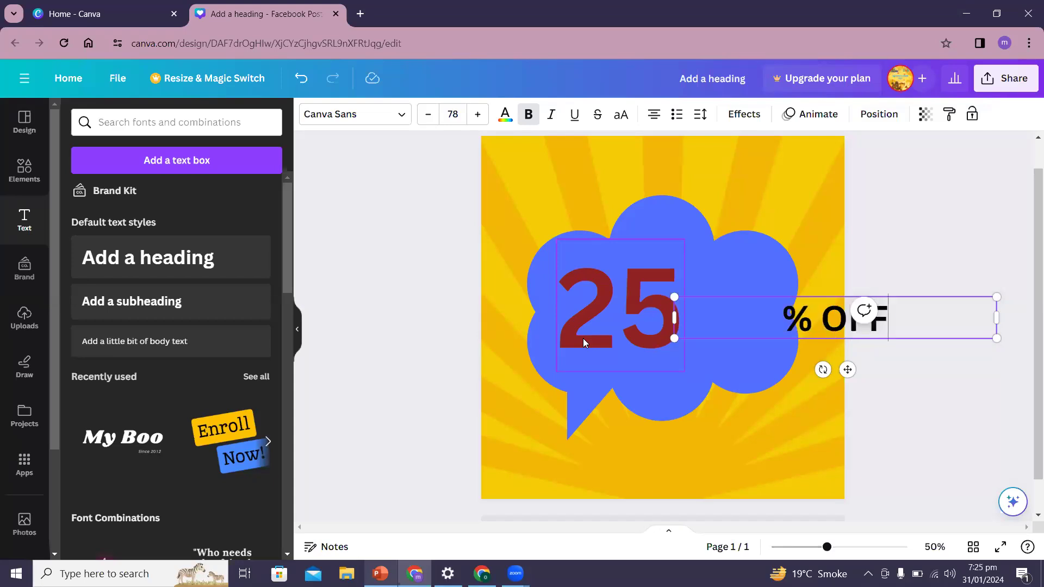
key(Left)
key(Left)
key(Left)
key(Return)
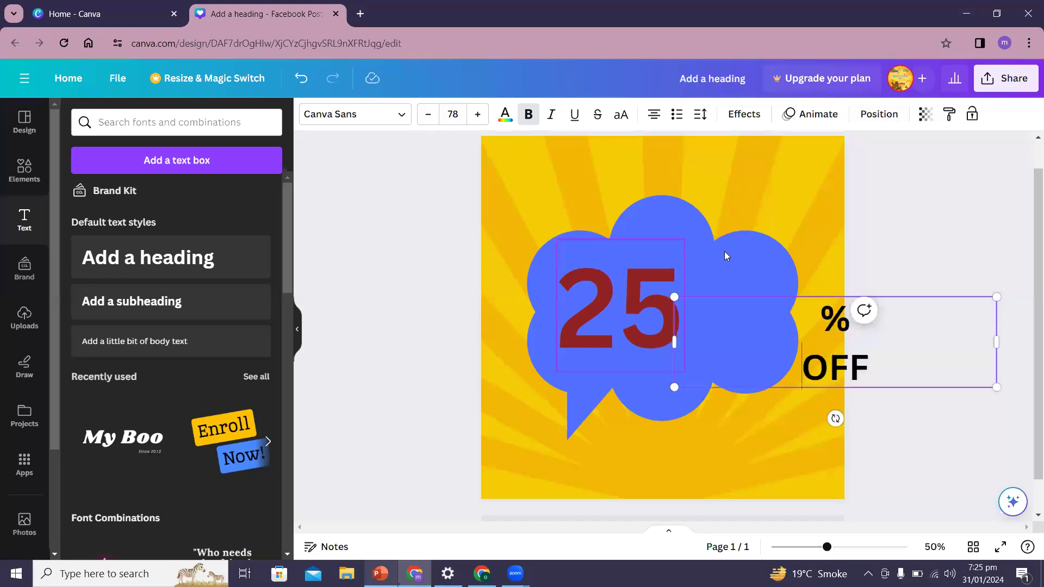
Fit the "% OFF" text box into the right half of the cloud and enlarge it to a font size of about 111
drag(998, 348, 725, 314)
click(901, 345)
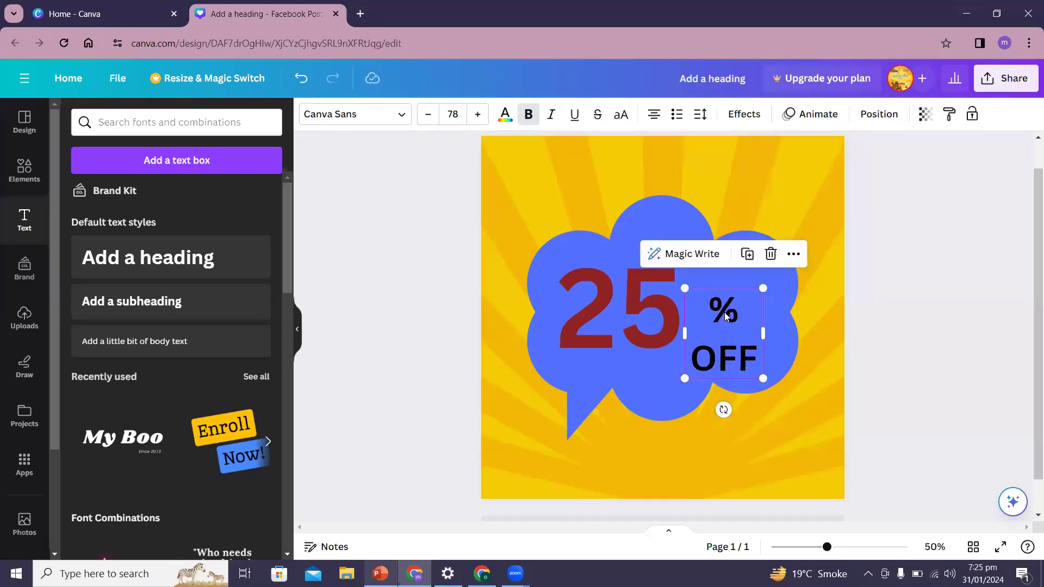
drag(766, 283, 789, 280)
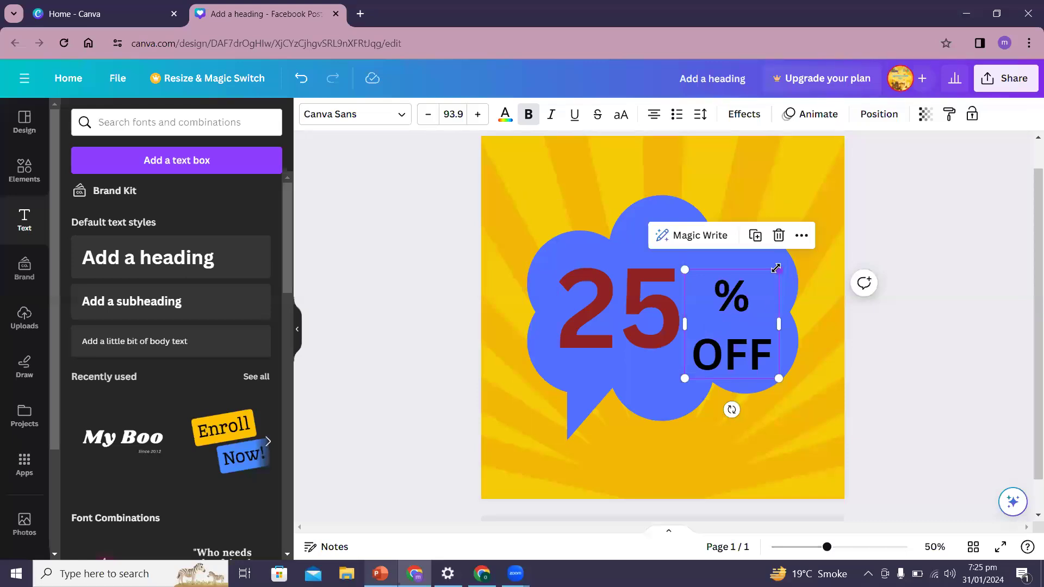
drag(685, 378, 668, 398)
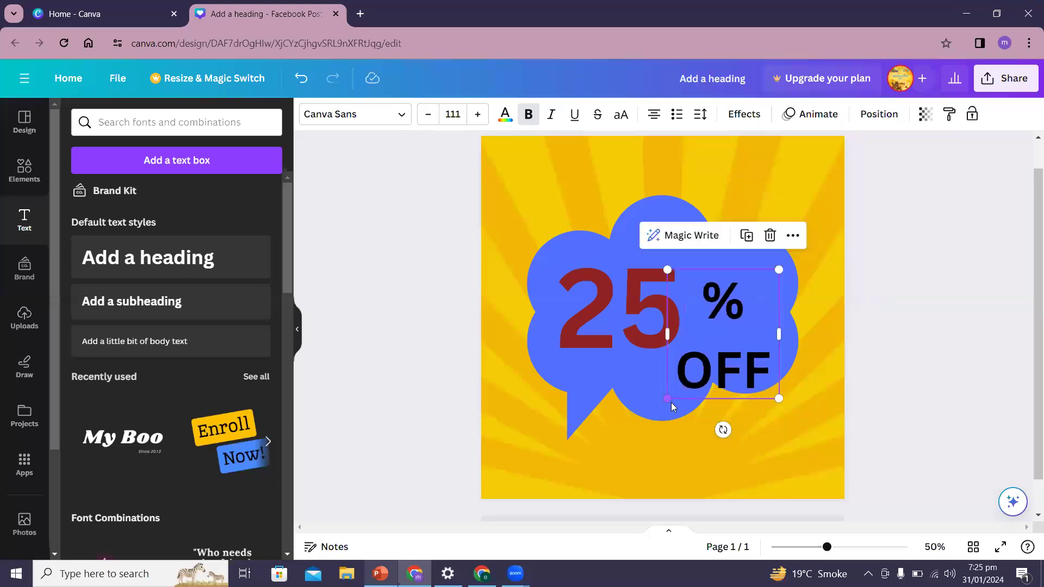
click(895, 339)
click(722, 356)
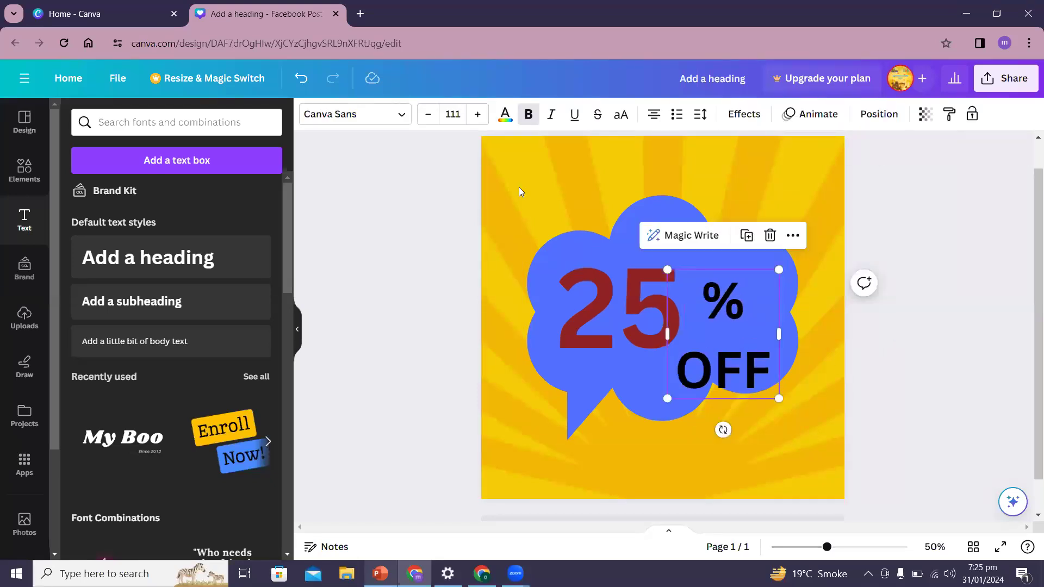
Recolour the "% OFF" text with the document's dark red #8f2323 and nudge it slightly upward
click(505, 116)
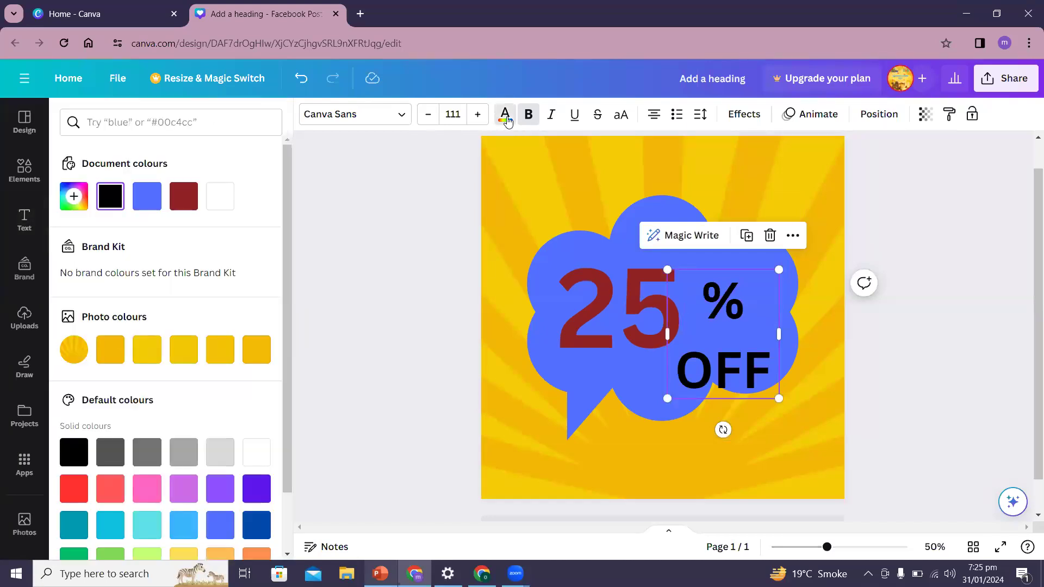
click(183, 197)
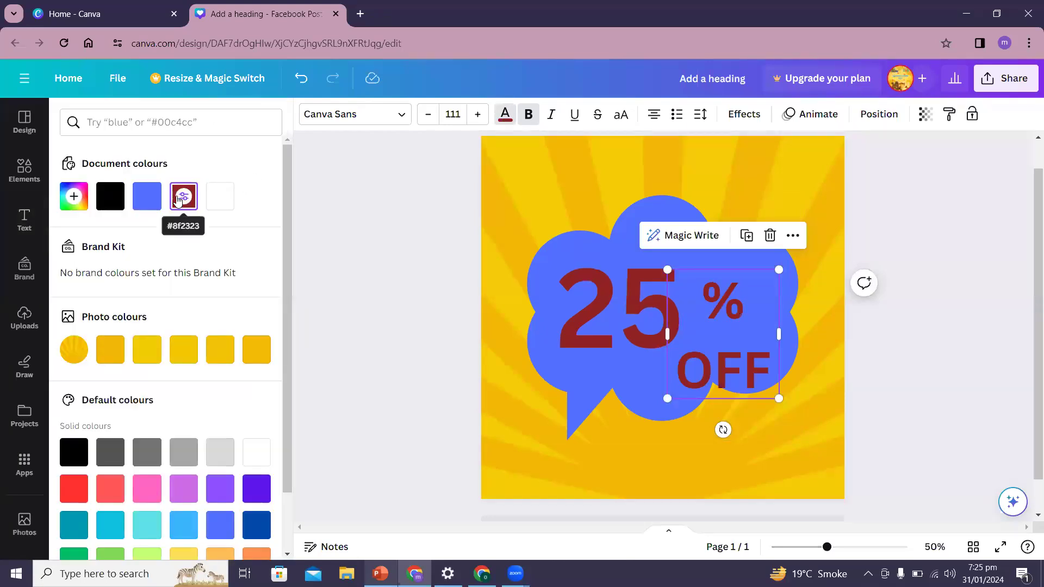
click(429, 305)
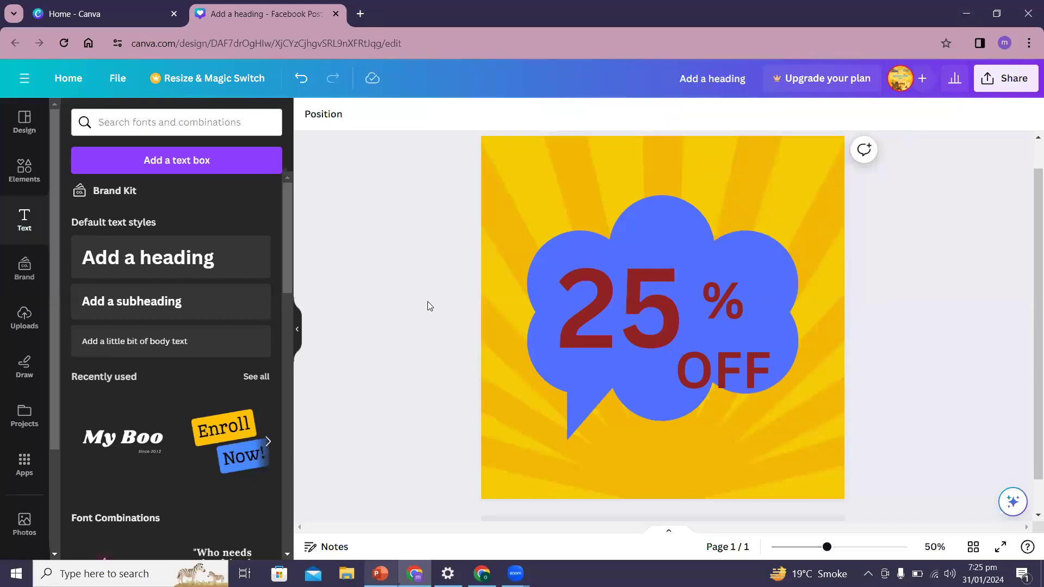
click(712, 343)
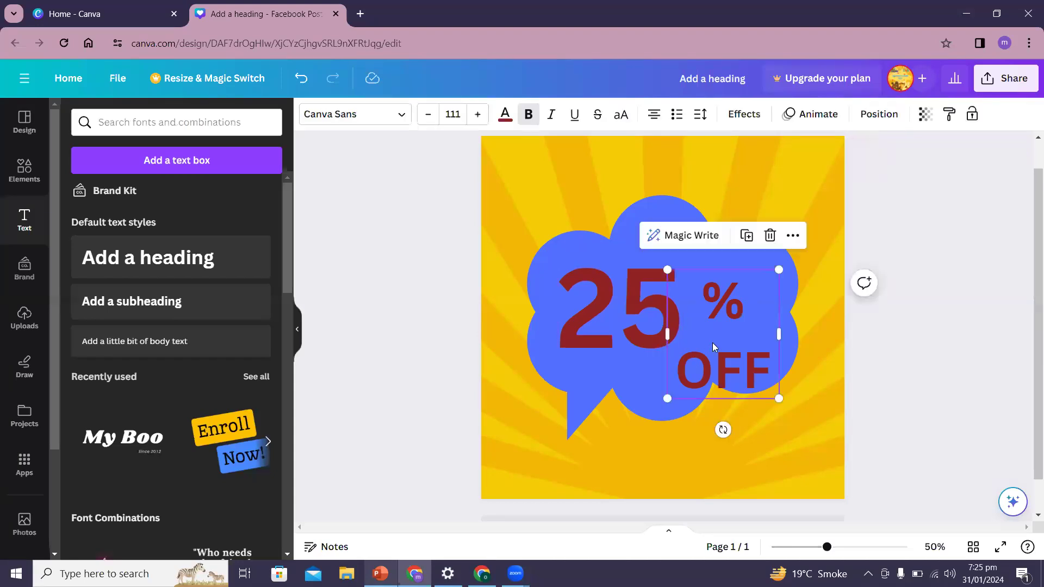
click(1006, 367)
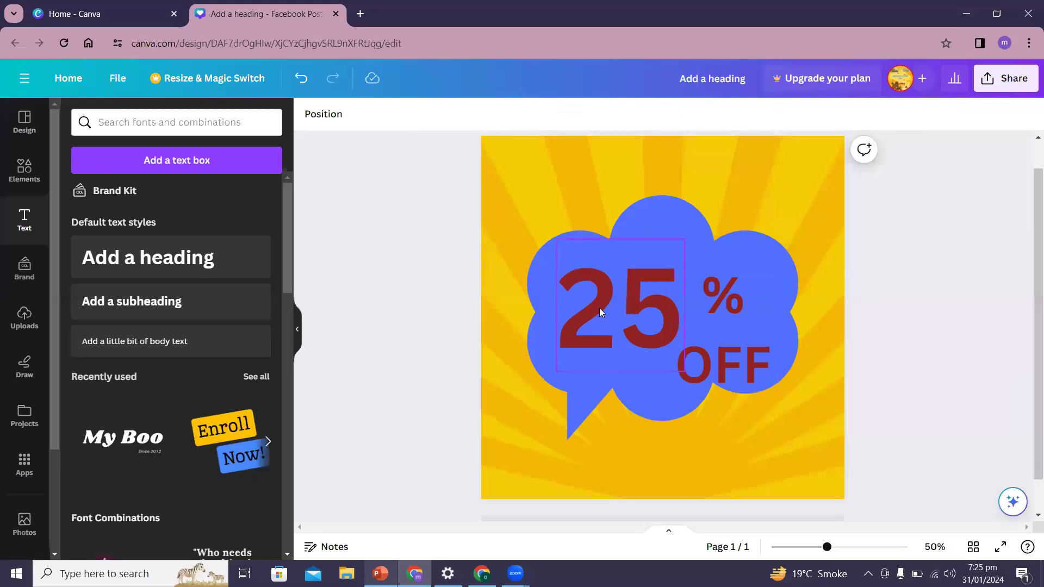
Search the elements library for "shop now" instead of "25 off" and limit the results to graphics
click(36, 173)
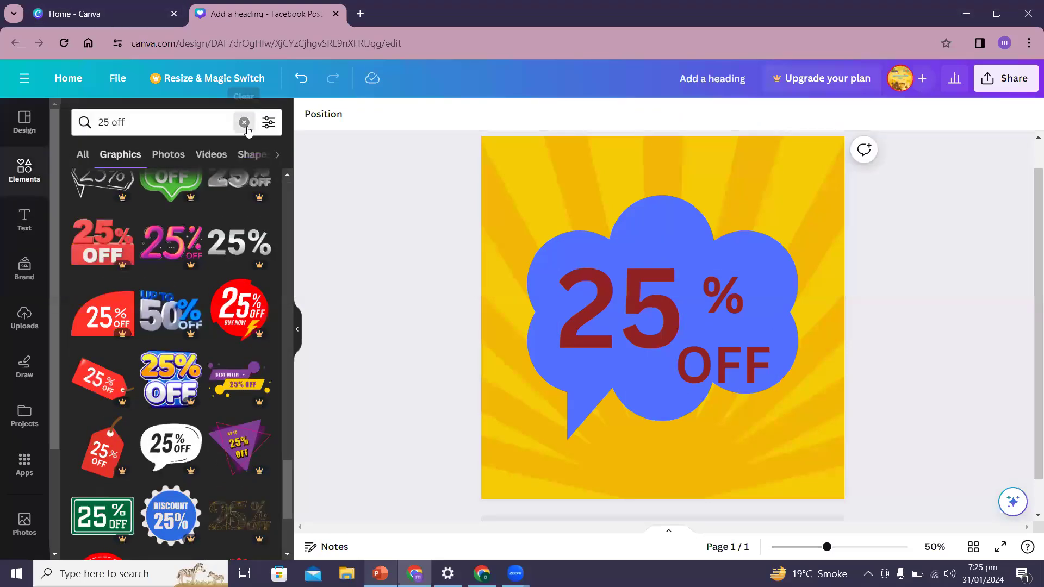
click(244, 122)
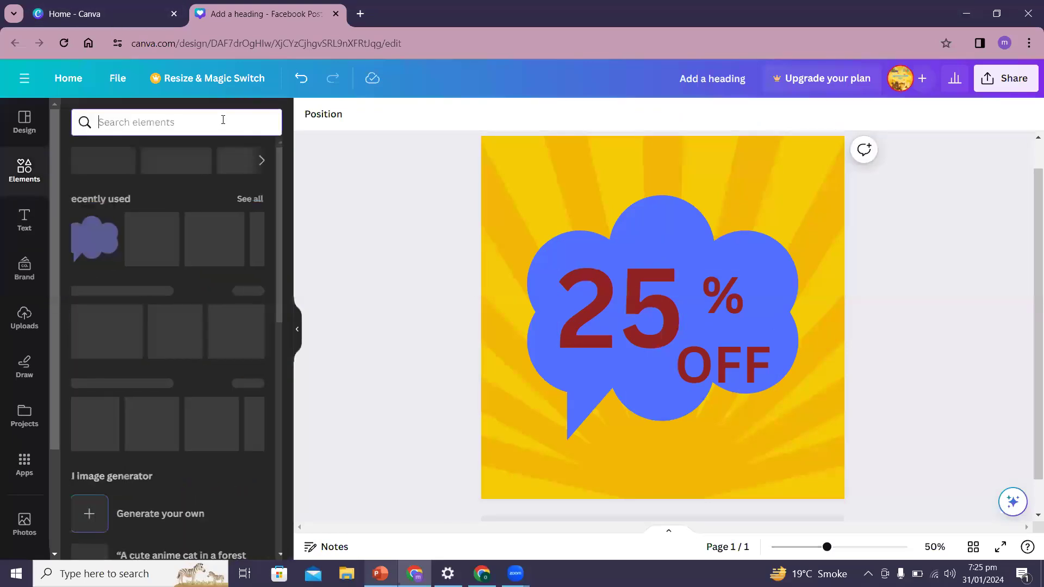
click(177, 121)
text(sho)
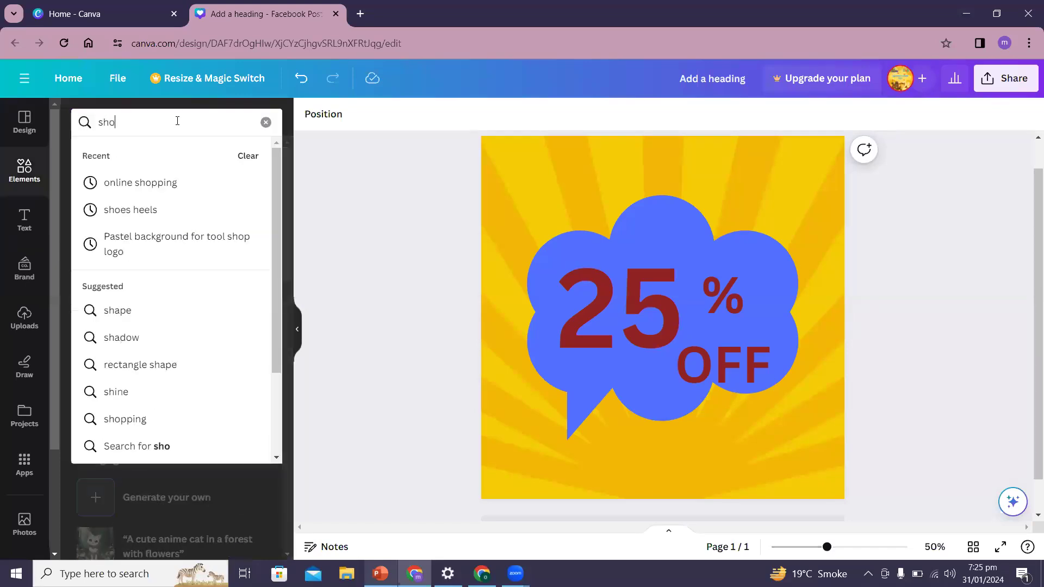
text(p now)
key(Return)
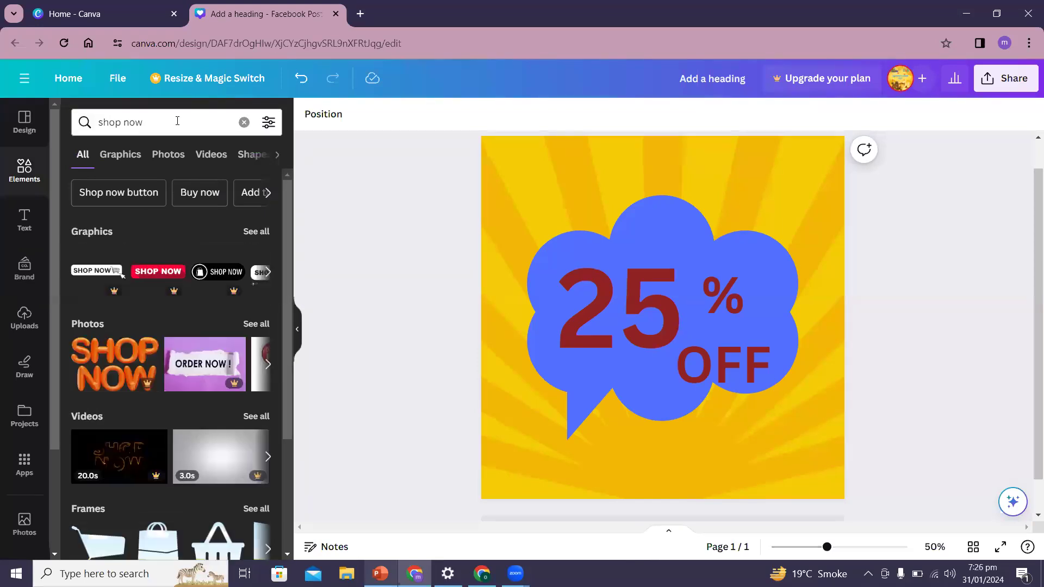
click(129, 156)
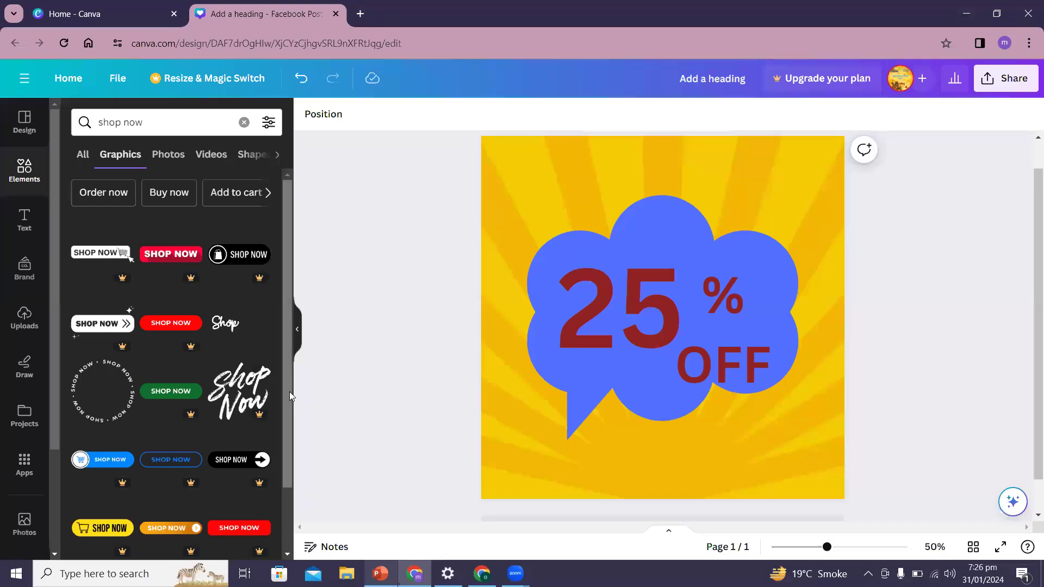
Add the free pink glittering "Shop Now" lettering graphic to the design and place it below the cloud
scroll(289, 413, down, 1)
scroll(289, 416, down, 1)
scroll(289, 404, up, 1)
scroll(289, 429, down, 3)
scroll(289, 500, down, 3)
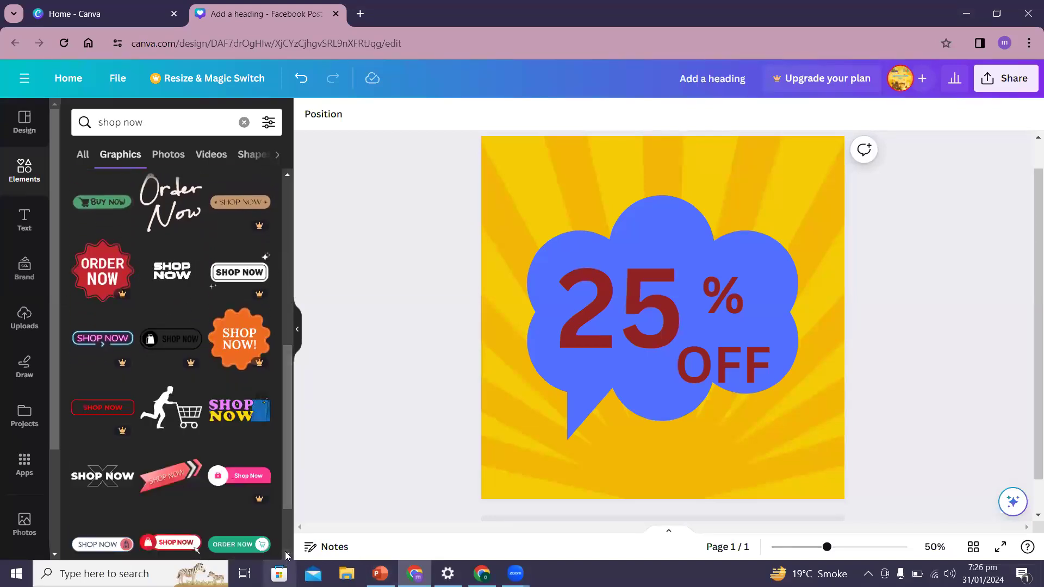
scroll(287, 555, down, 2)
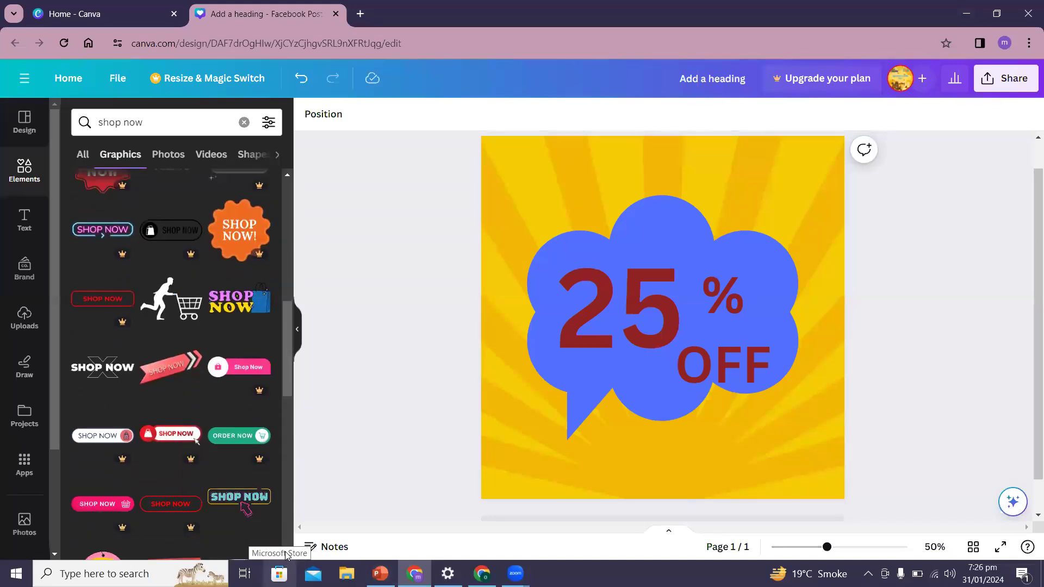
scroll(286, 554, down, 2)
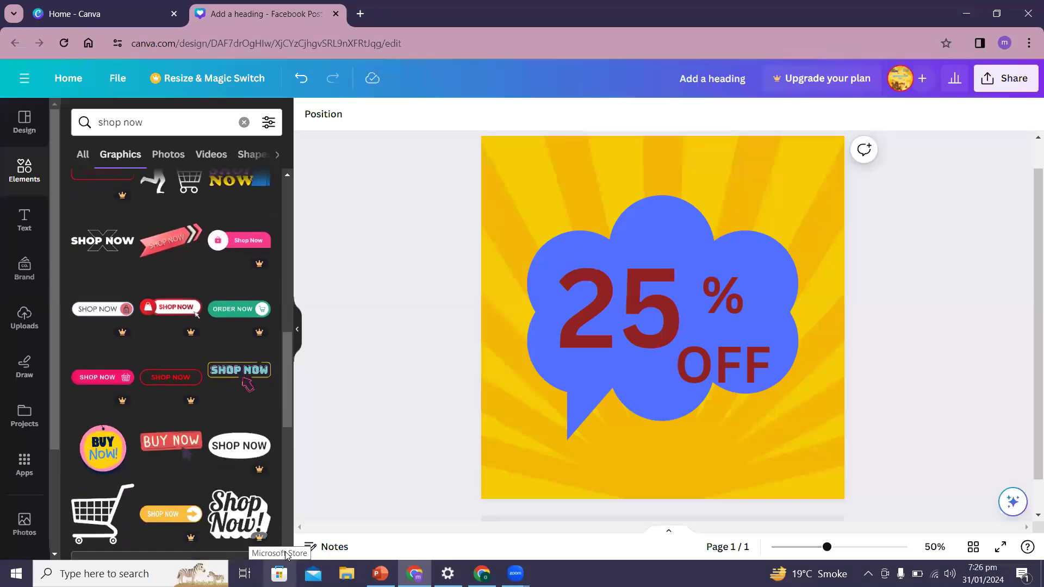
scroll(287, 555, down, 4)
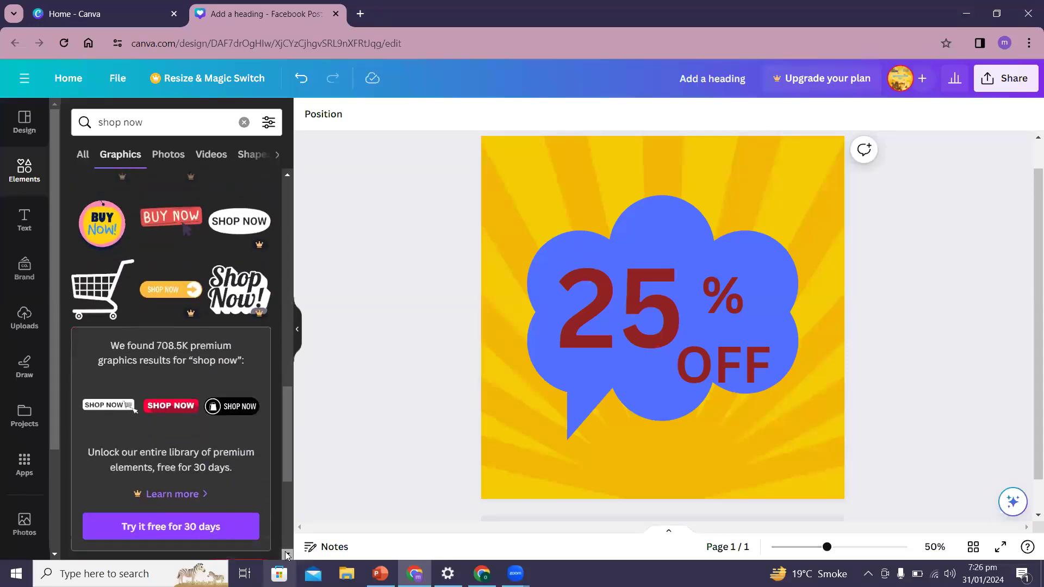
scroll(287, 555, down, 5)
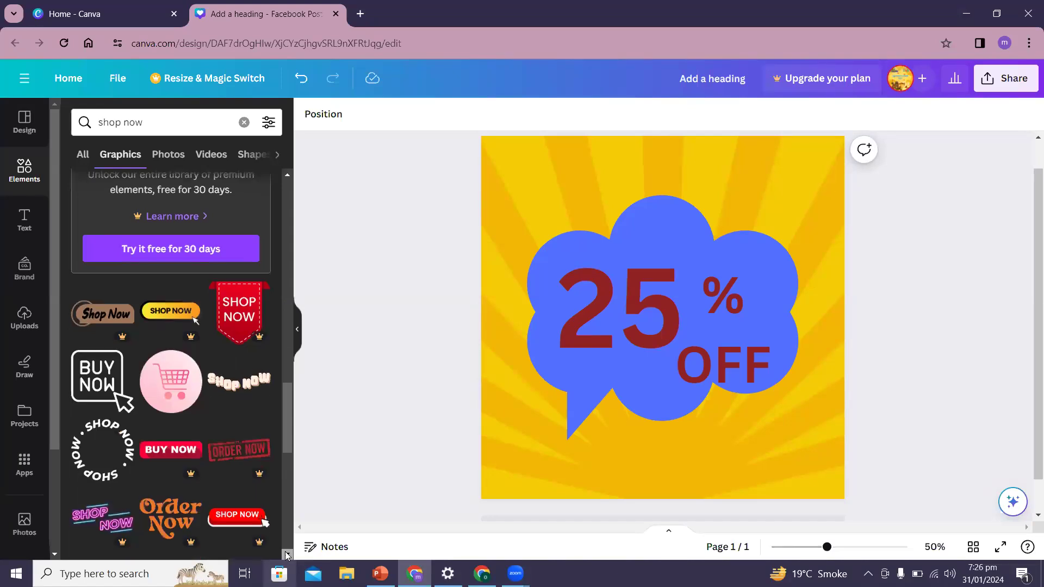
scroll(287, 555, down, 4)
scroll(286, 555, down, 3)
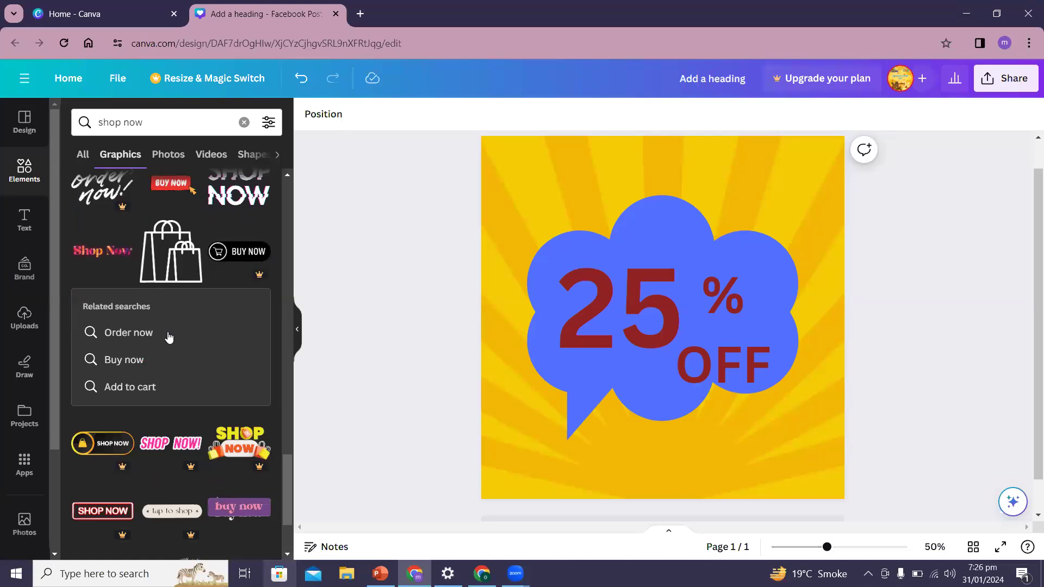
click(107, 248)
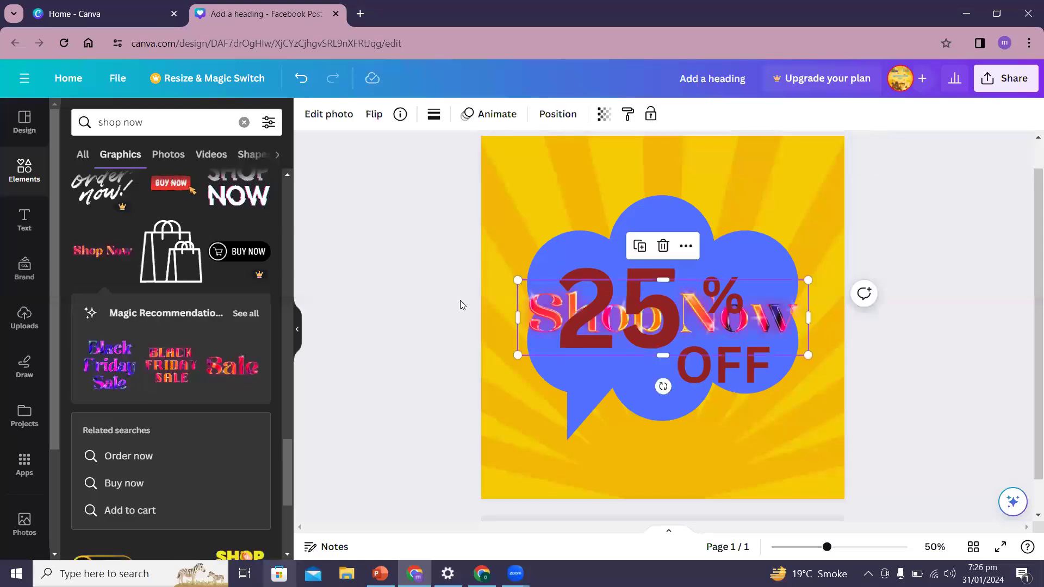
click(614, 305)
drag(546, 308, 547, 466)
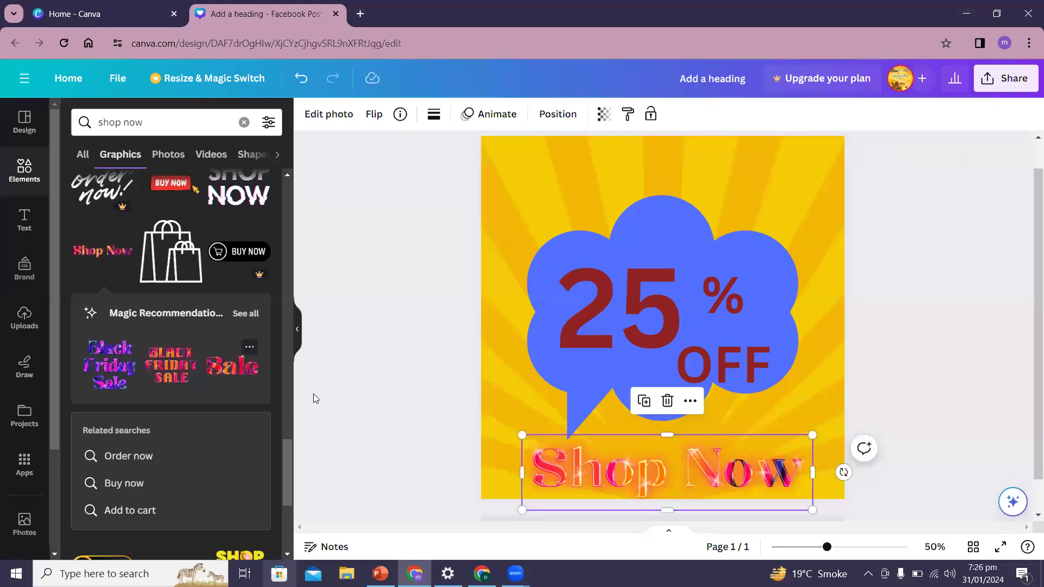
Look through the remaining "shop now" graphics and delete the "Shop Now" lettering from the design
drag(286, 451, 304, 582)
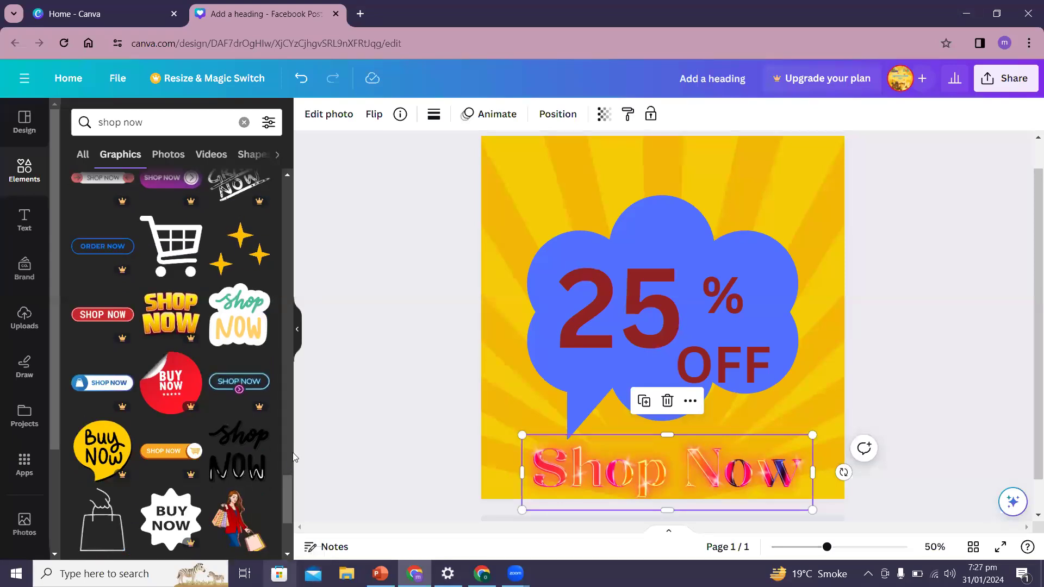
drag(287, 480, 298, 153)
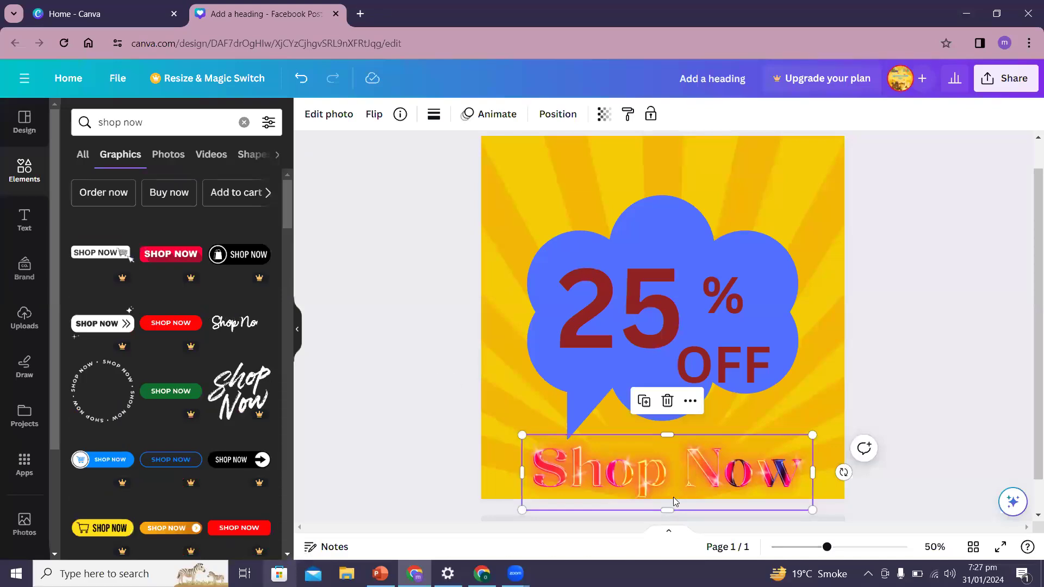
key(Delete)
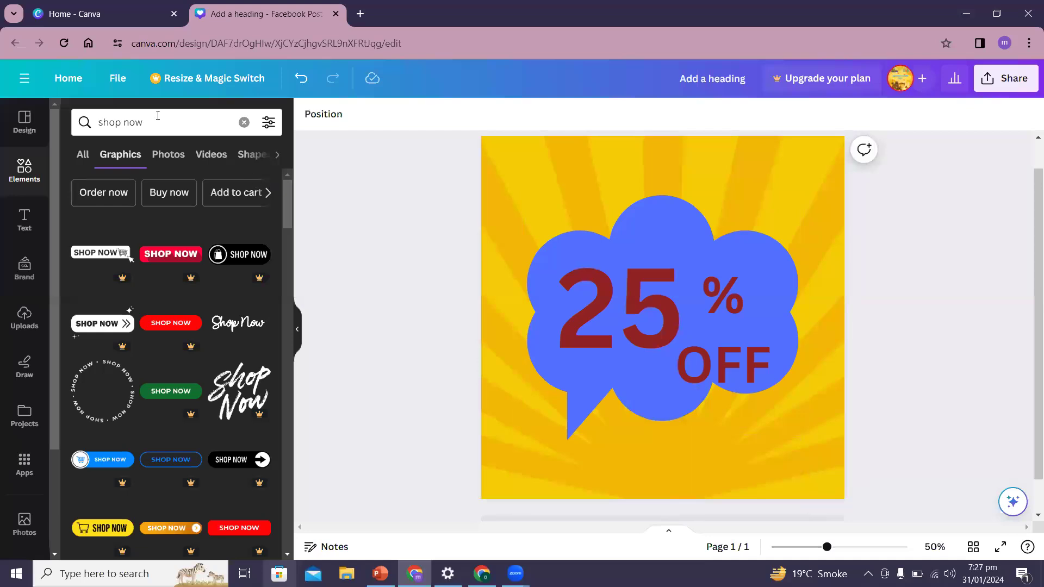
Add a heading below the cloud and replace its placeholder text with "SHOP NOW"
click(22, 220)
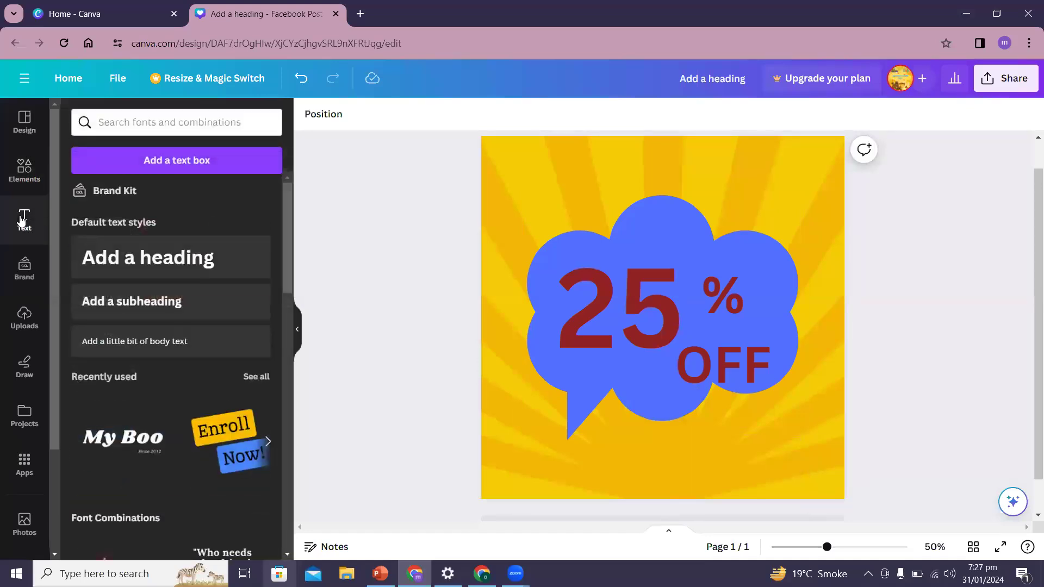
click(180, 259)
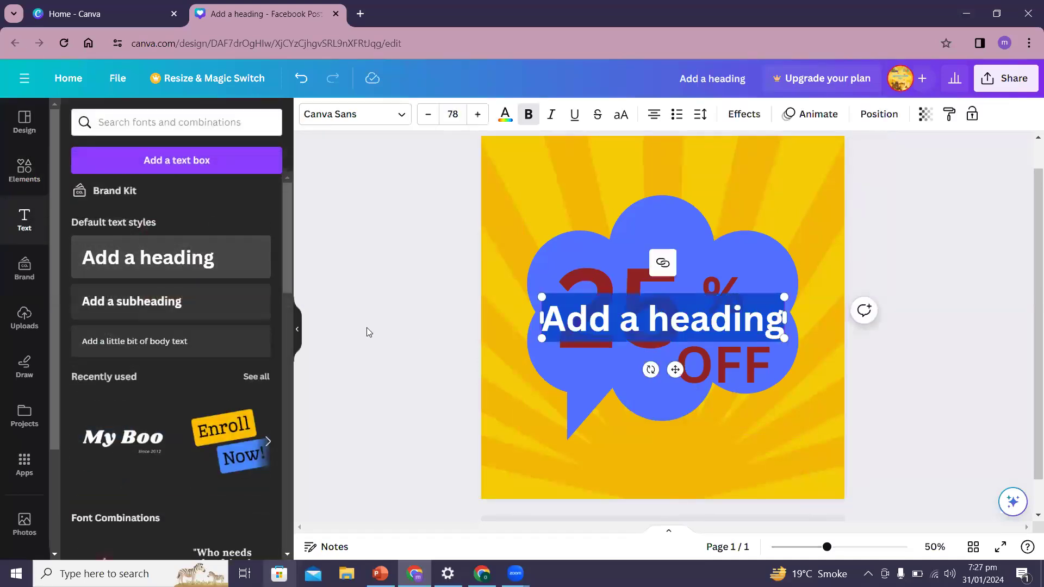
drag(618, 329, 628, 476)
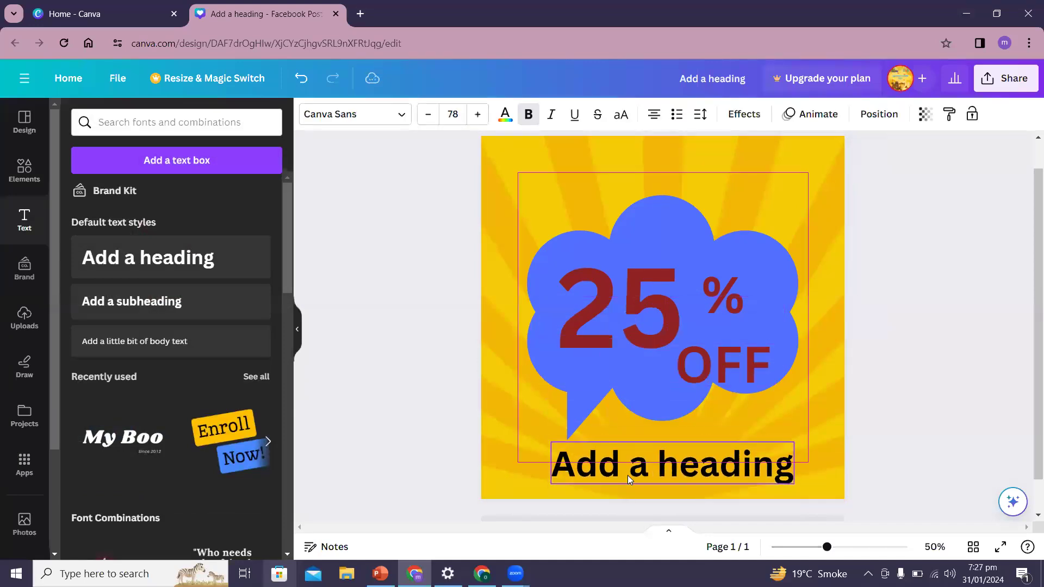
drag(553, 465, 687, 467)
triple_click(687, 468)
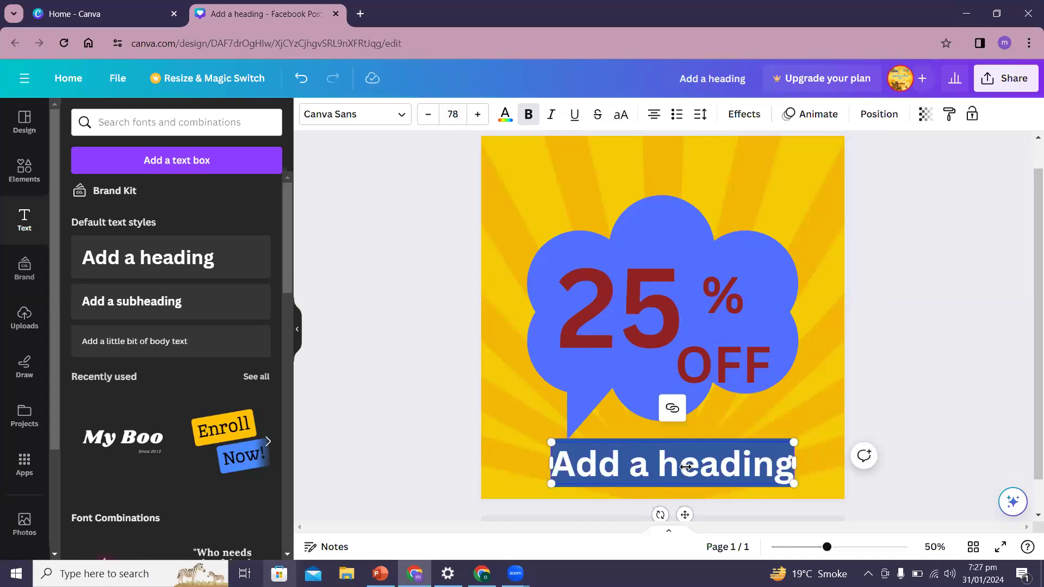
text(SHOP NOW)
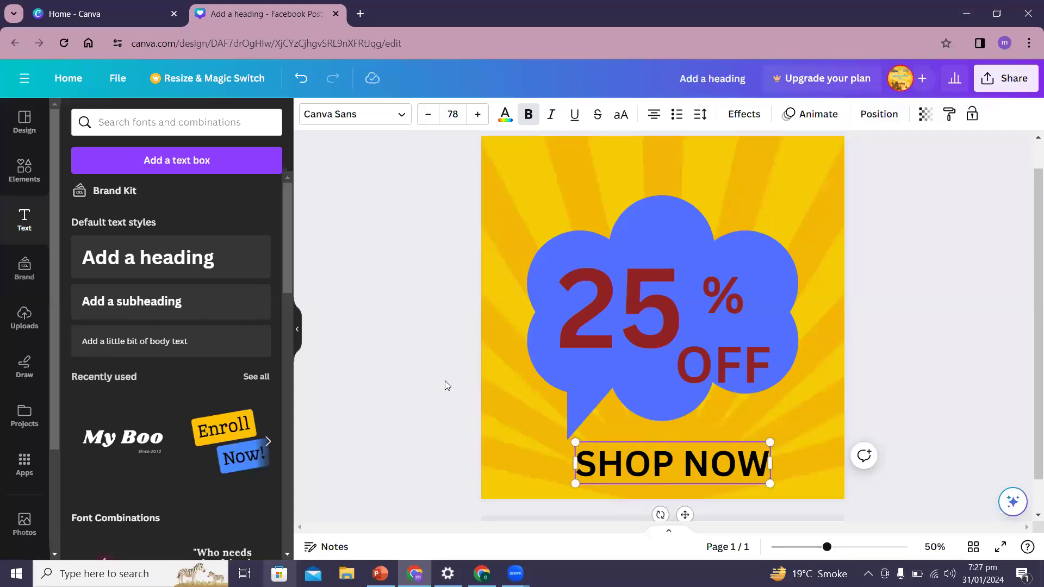
click(420, 366)
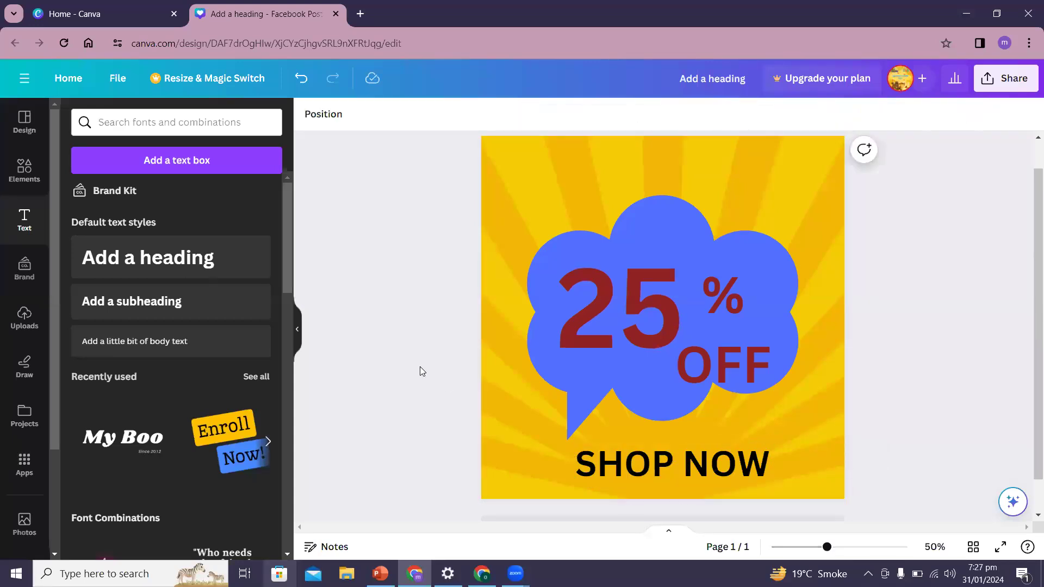
Apply the Background text effect to the "SHOP NOW" heading and set its background colour to red #FF1F00
click(685, 456)
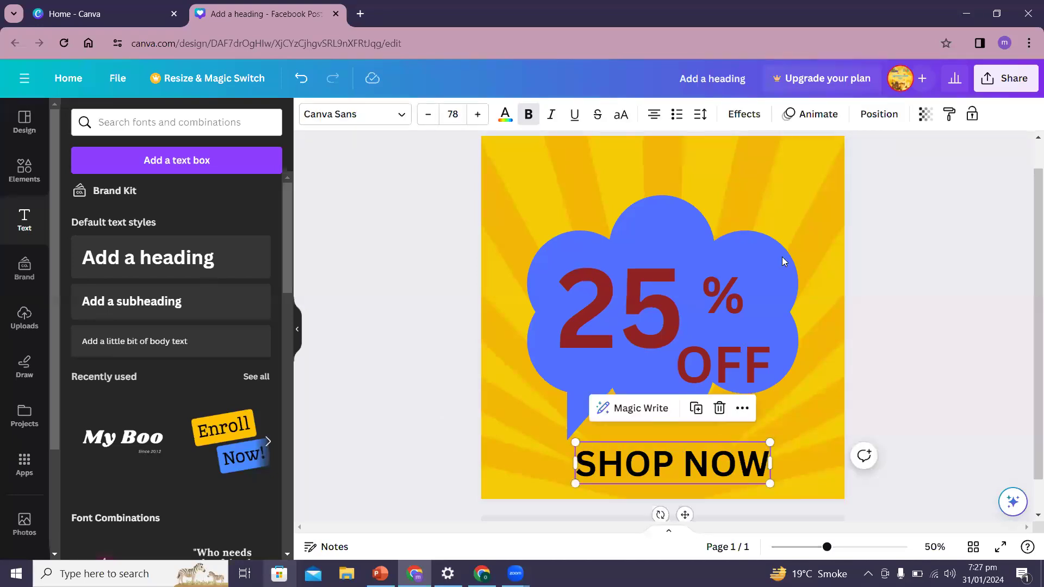
click(747, 114)
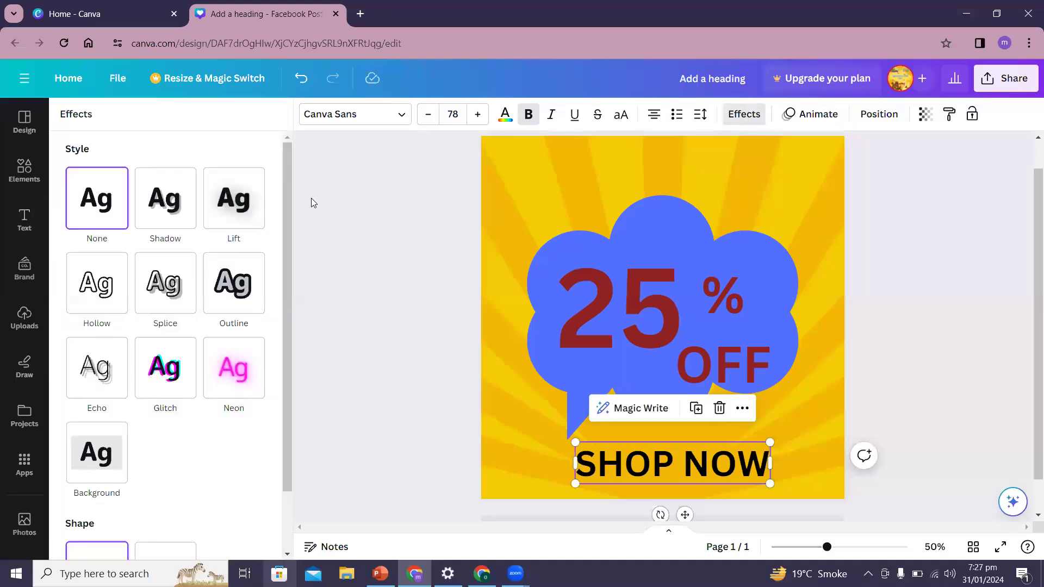
click(95, 481)
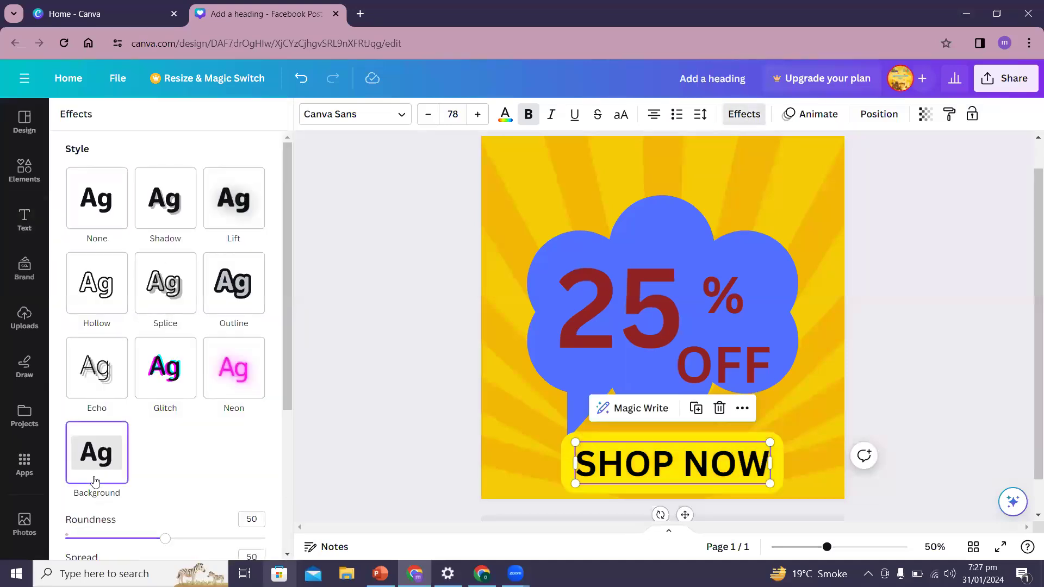
drag(288, 401, 293, 515)
click(254, 469)
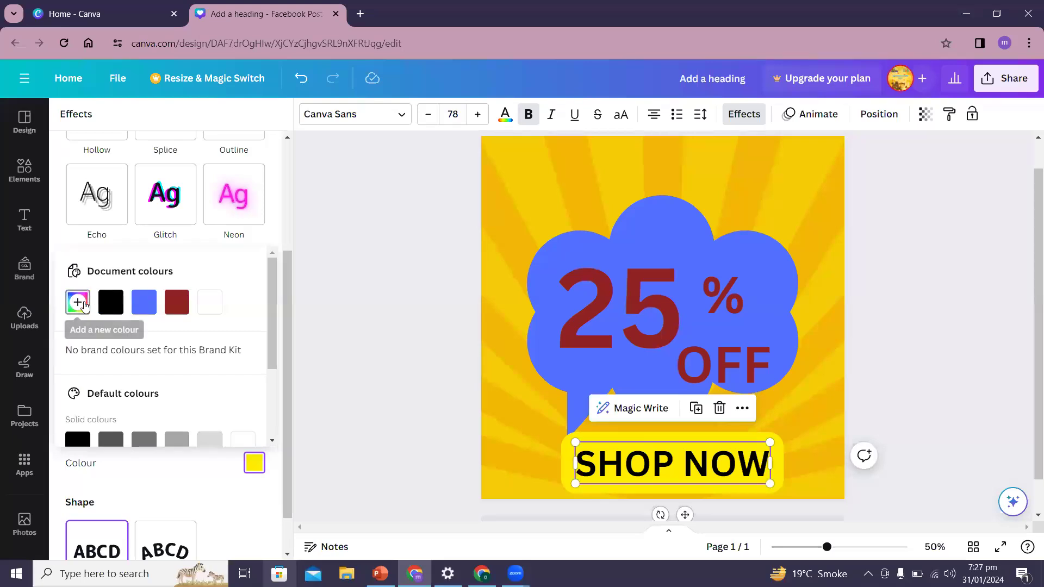
click(81, 304)
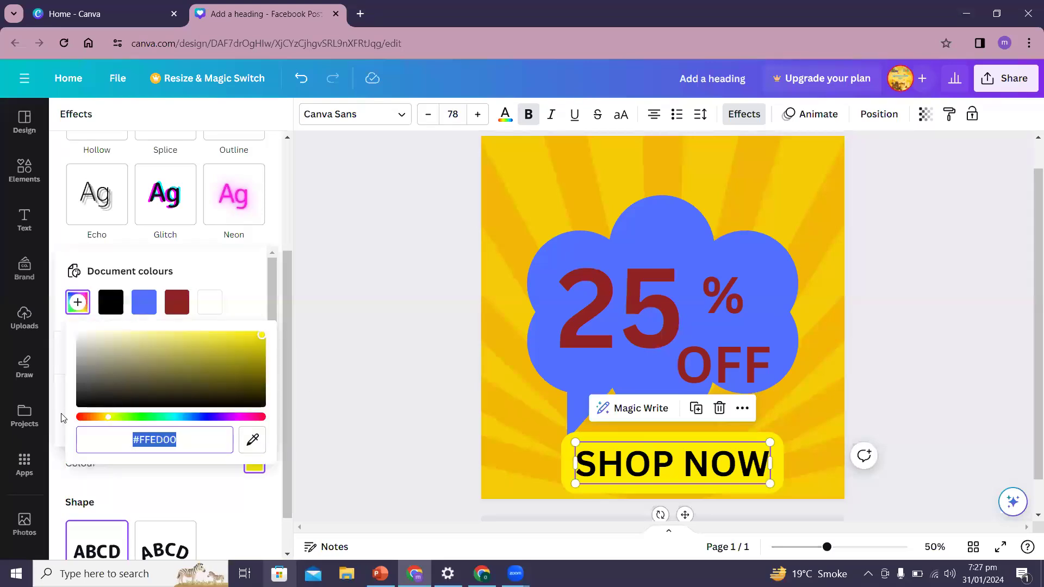
click(85, 418)
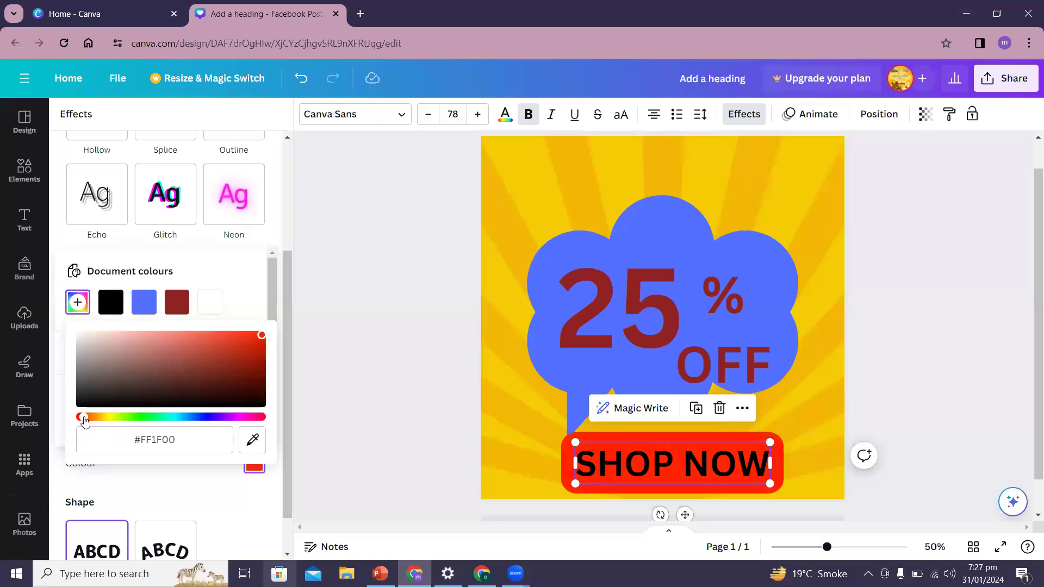
click(397, 350)
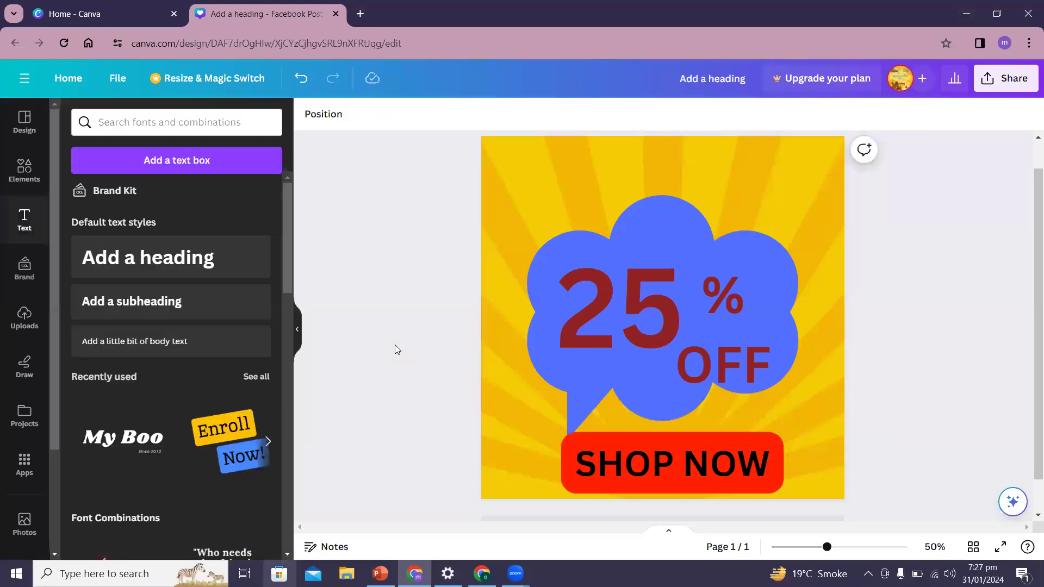
Move the blue cloud together with its "25% OFF" text slightly up to leave a gap above the "SHOP NOW" heading
click(664, 224)
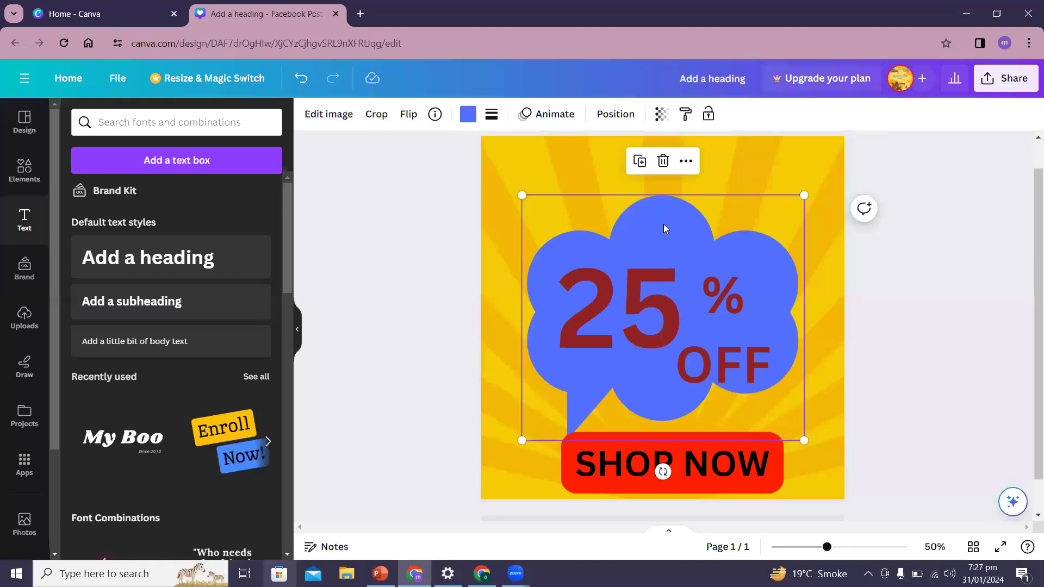
click(518, 160)
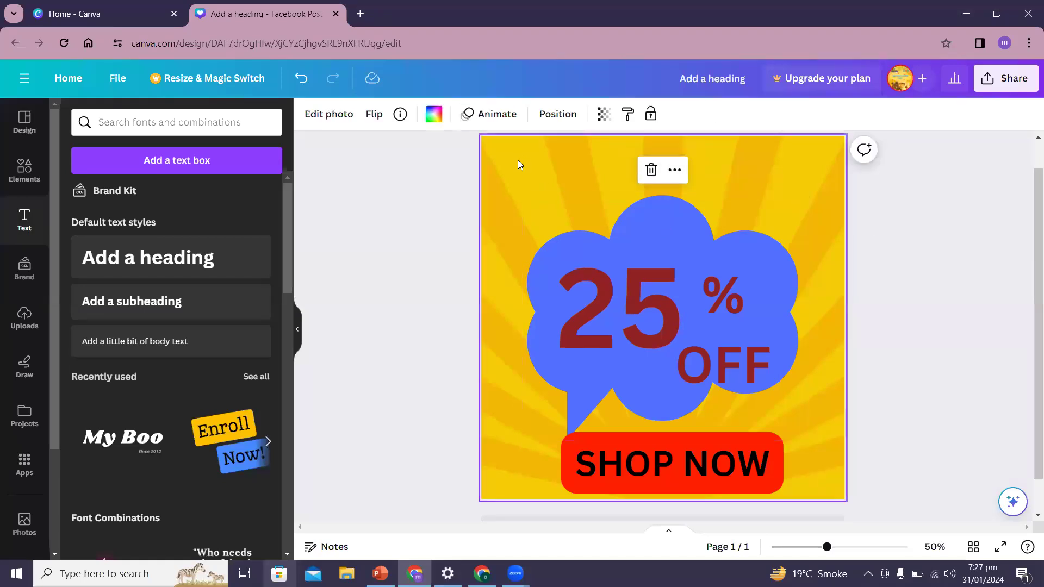
click(682, 349)
drag(682, 349, 683, 325)
click(949, 365)
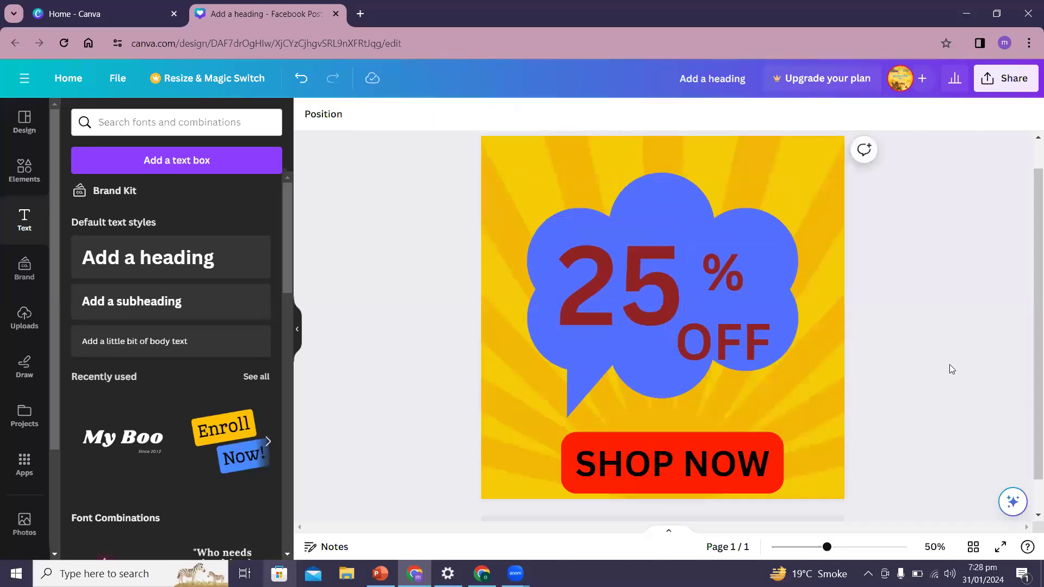
Rename the design as "facebook post"
drag(828, 550, 823, 551)
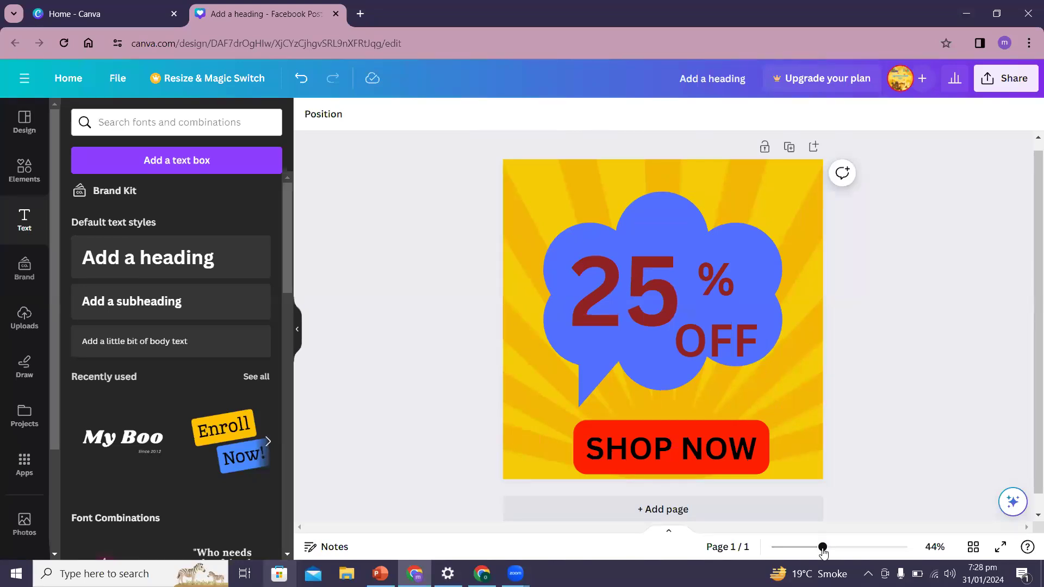
triple_click(725, 76)
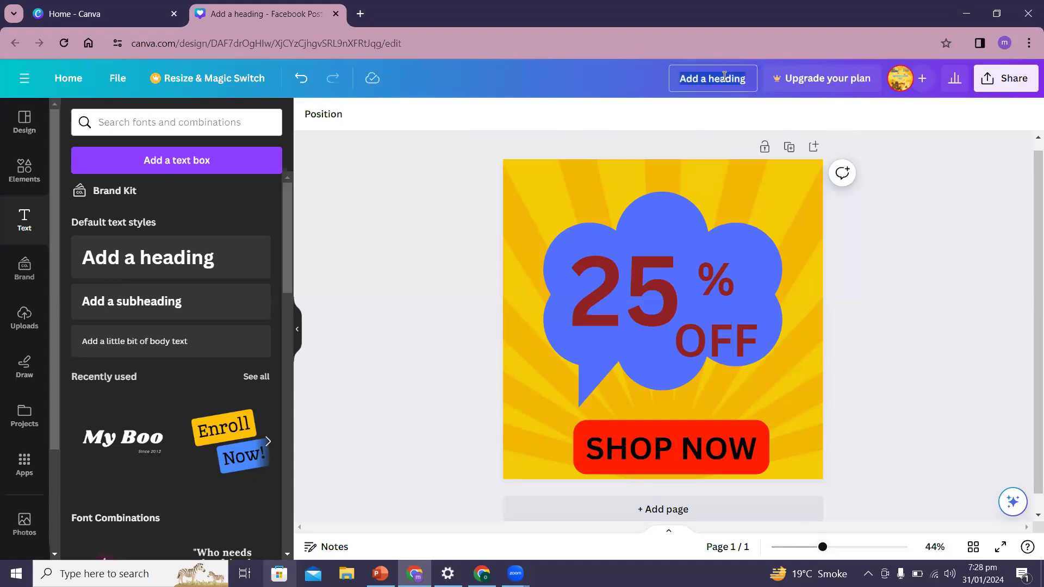
click(380, 574)
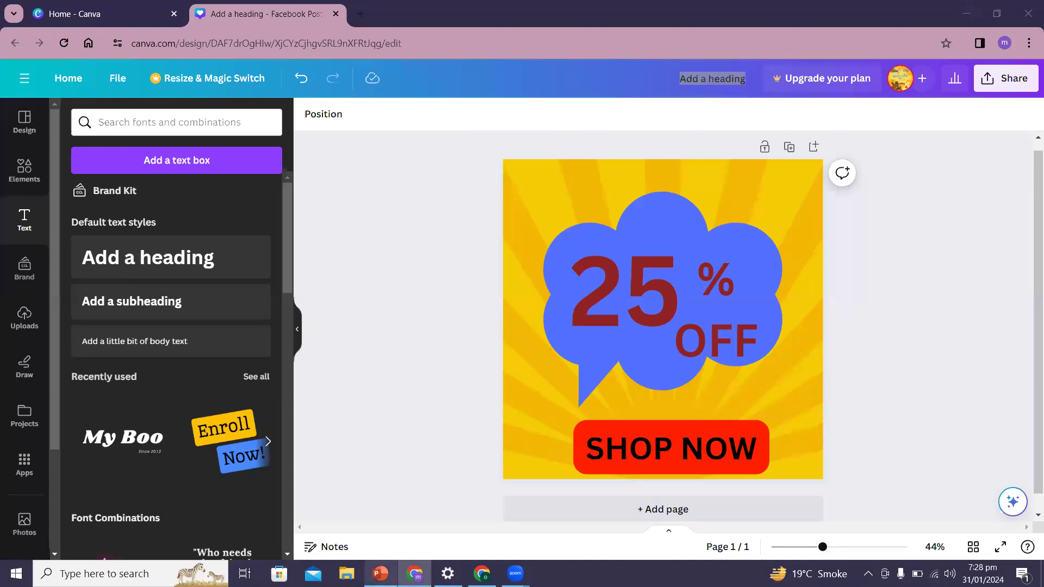
key(alt+Tab)
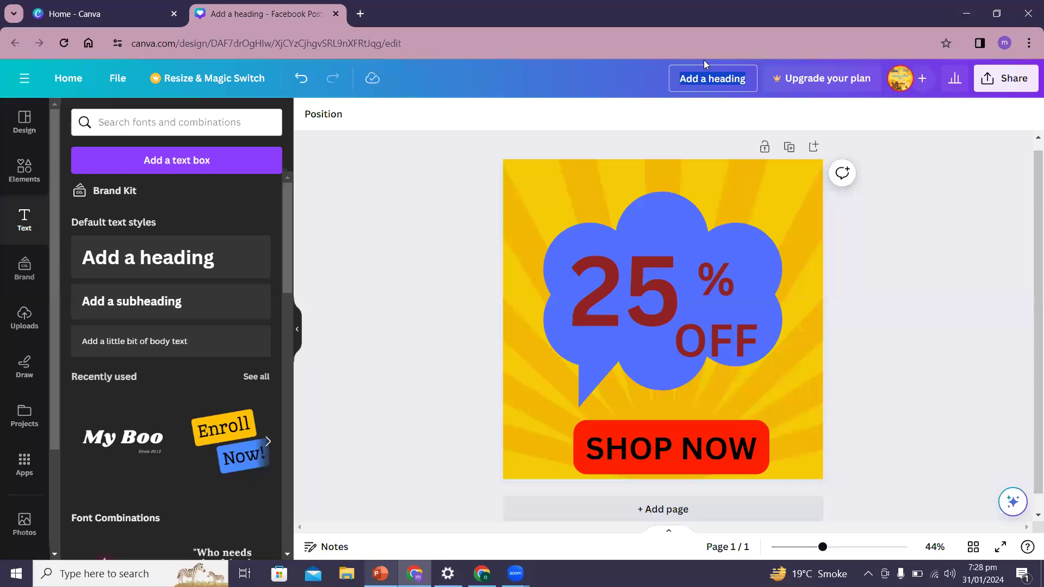
text(facebook post)
key(Return)
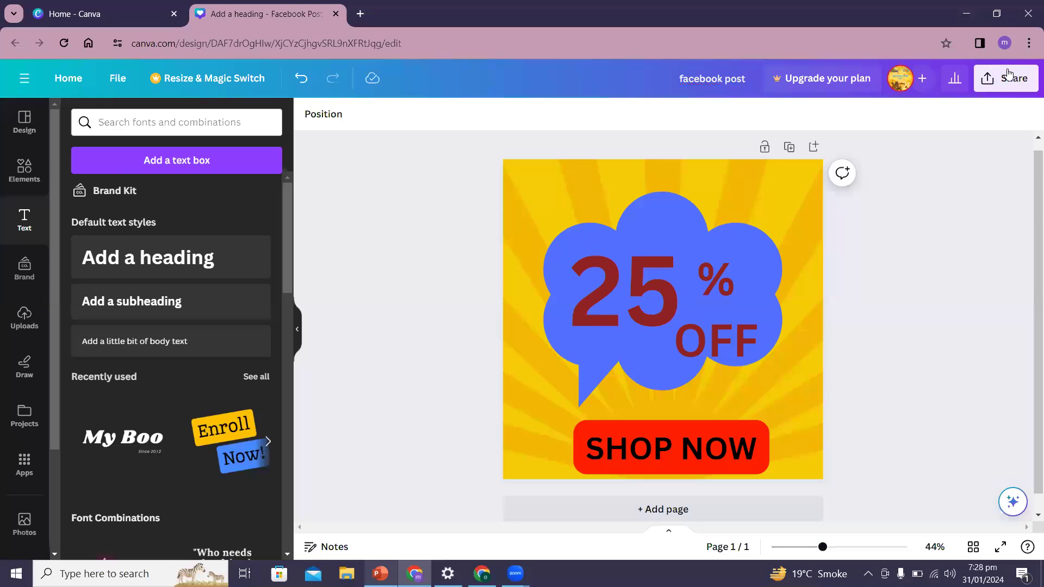
Download the finished design as a JPG file
click(1008, 76)
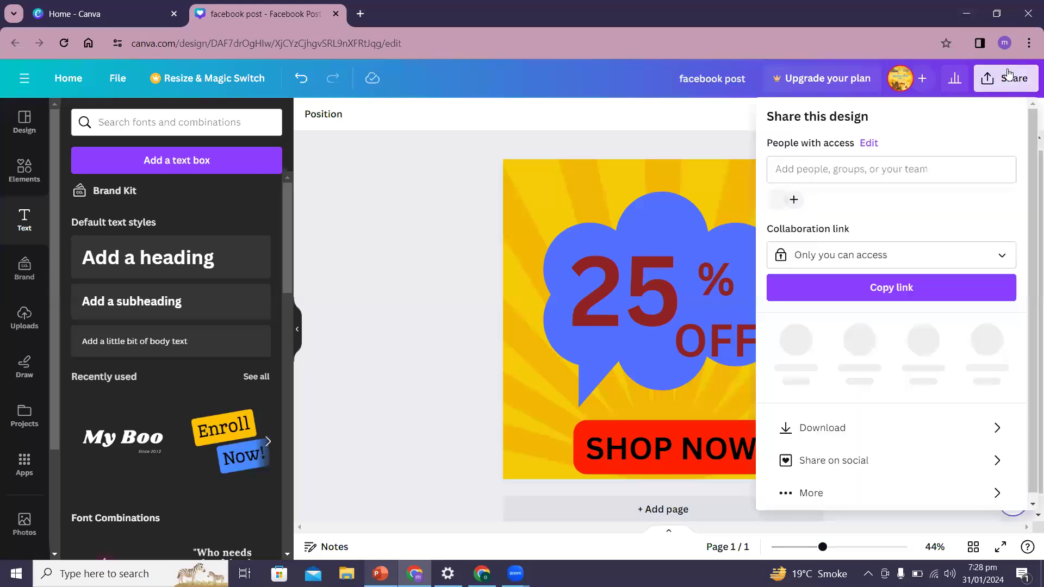
click(830, 420)
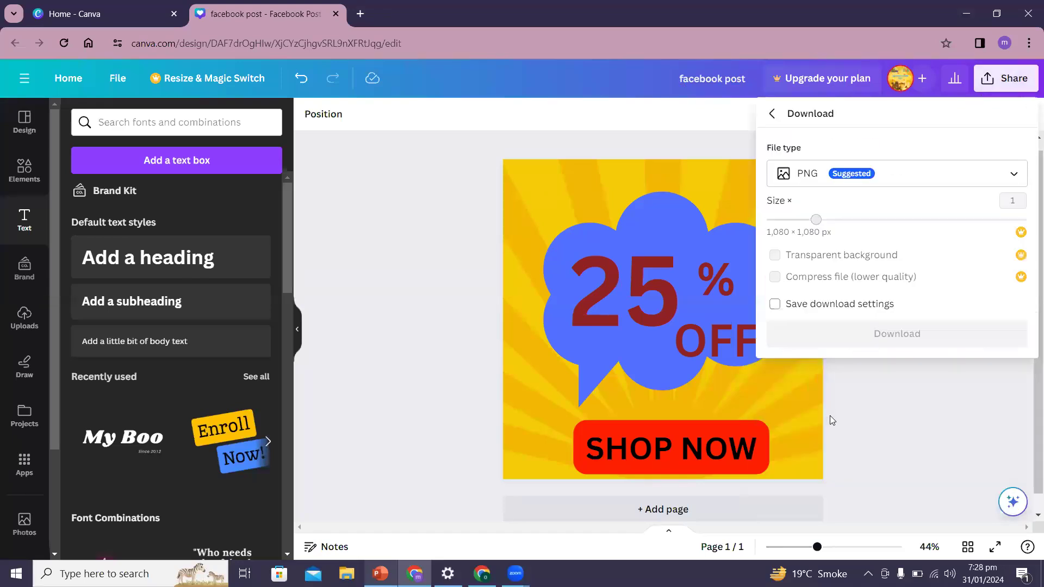
click(797, 181)
click(800, 218)
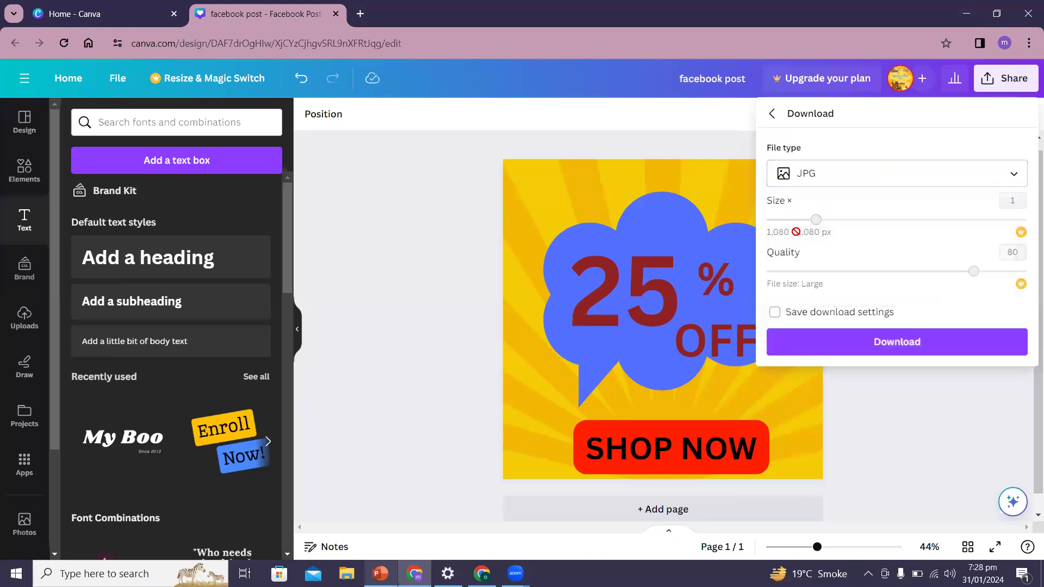
click(835, 349)
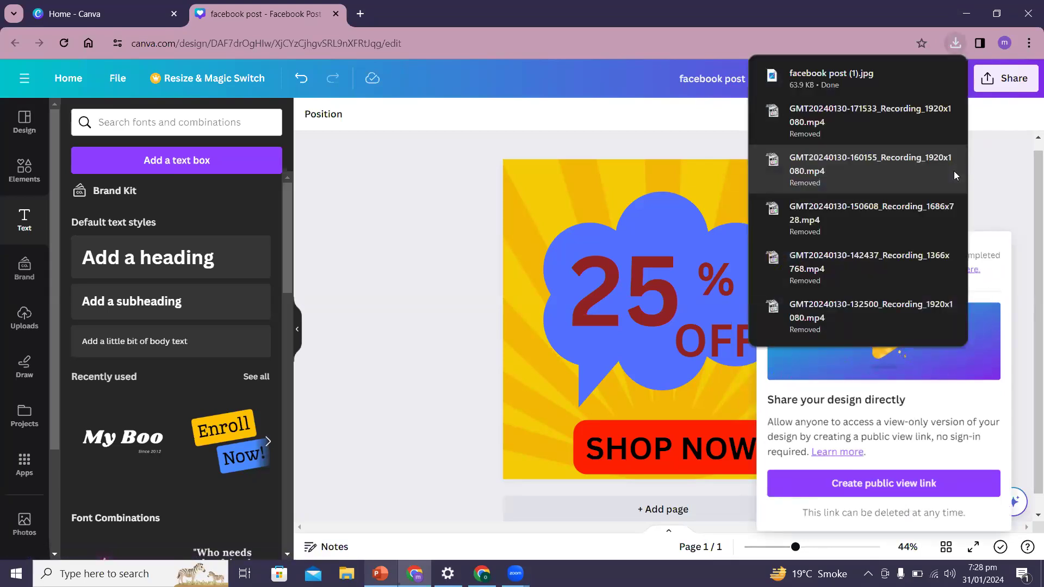
click(432, 209)
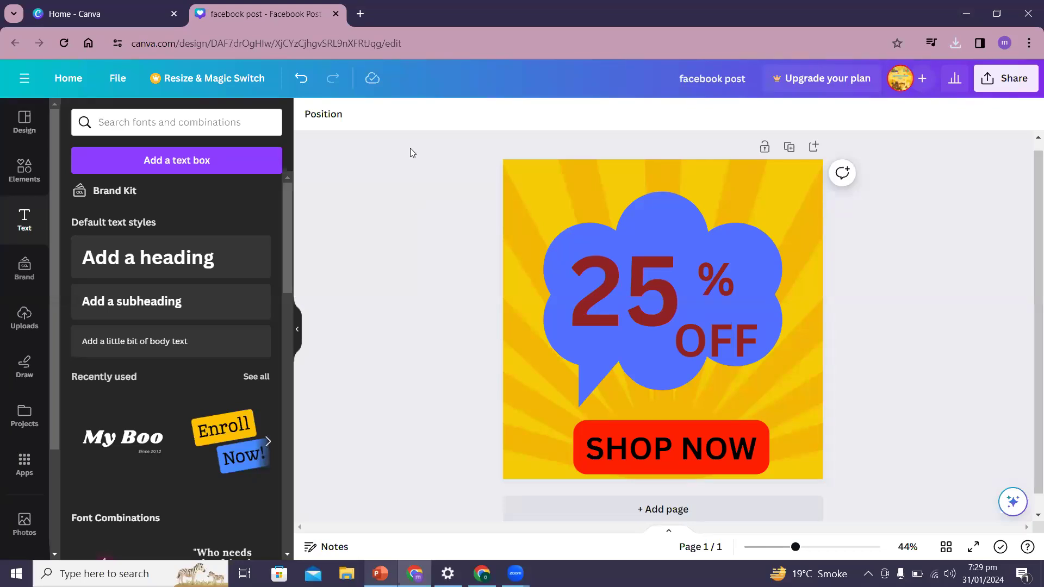
key(alt+Tab)
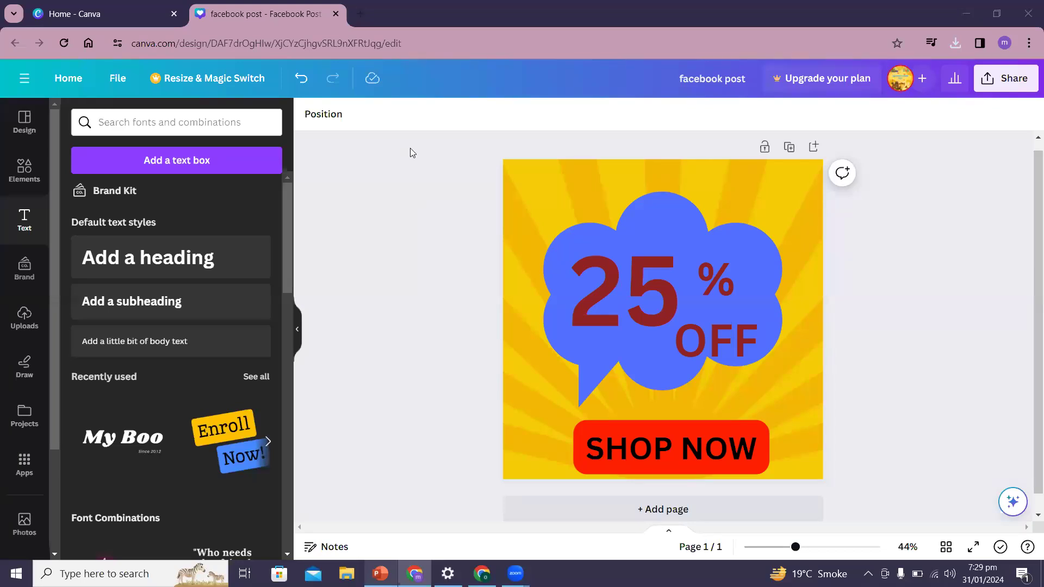